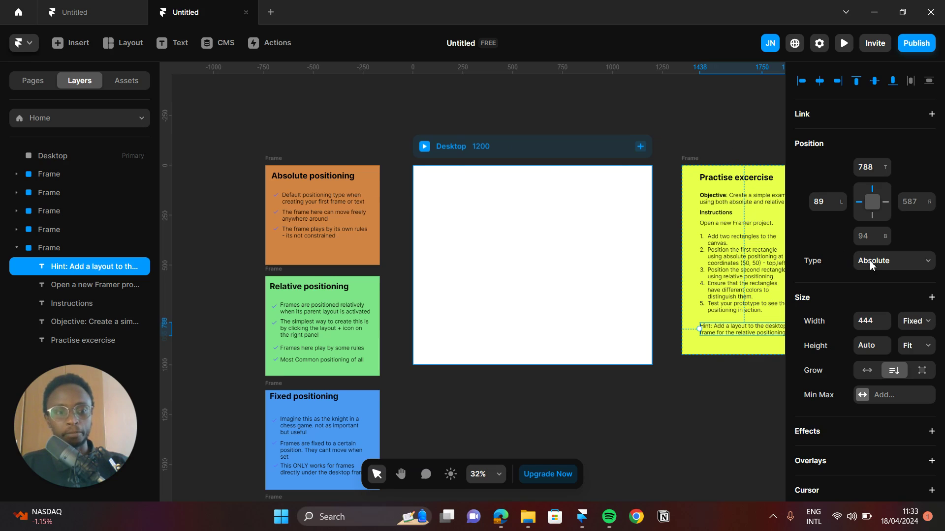
Look over the positioning notes and the practice exercise around the Desktop breakpoint.
scroll(765, 245, down, 8)
scroll(485, 217, up, 5)
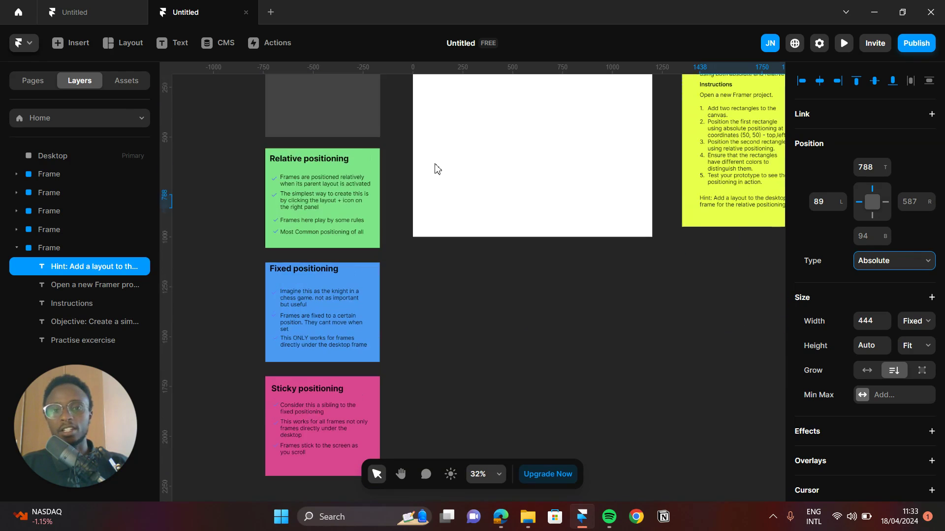
scroll(443, 167, up, 3)
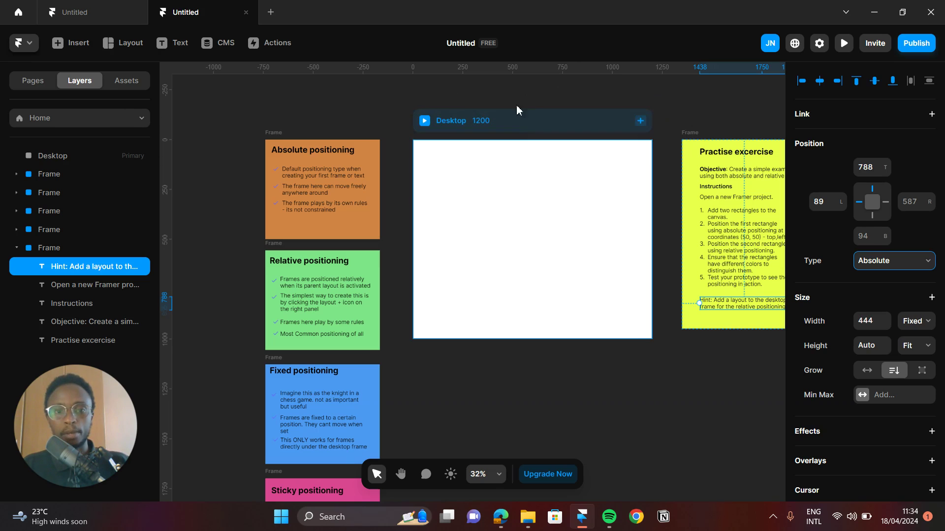
click(691, 100)
key(space)
drag(690, 100, 666, 88)
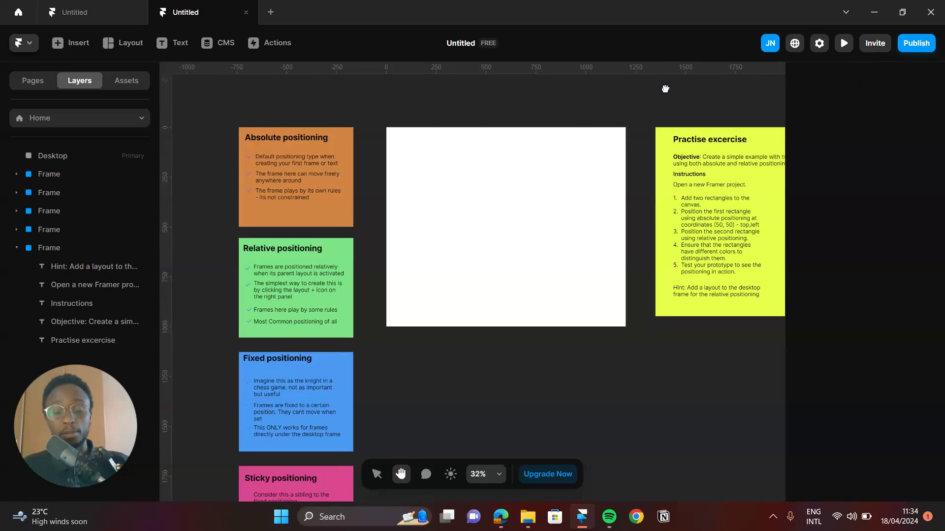
Inspect the Desktop breakpoint's properties, the project's page list and the layer list.
click(497, 142)
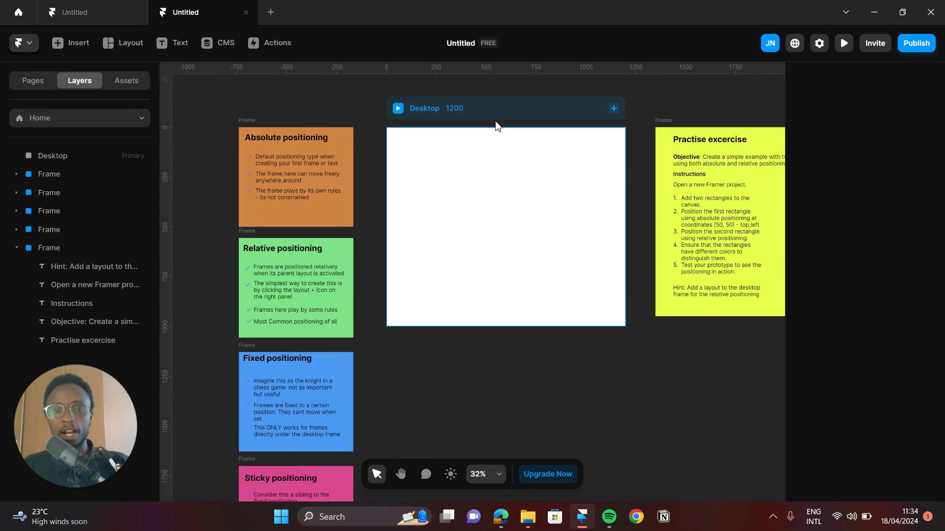
click(475, 124)
click(473, 116)
click(473, 111)
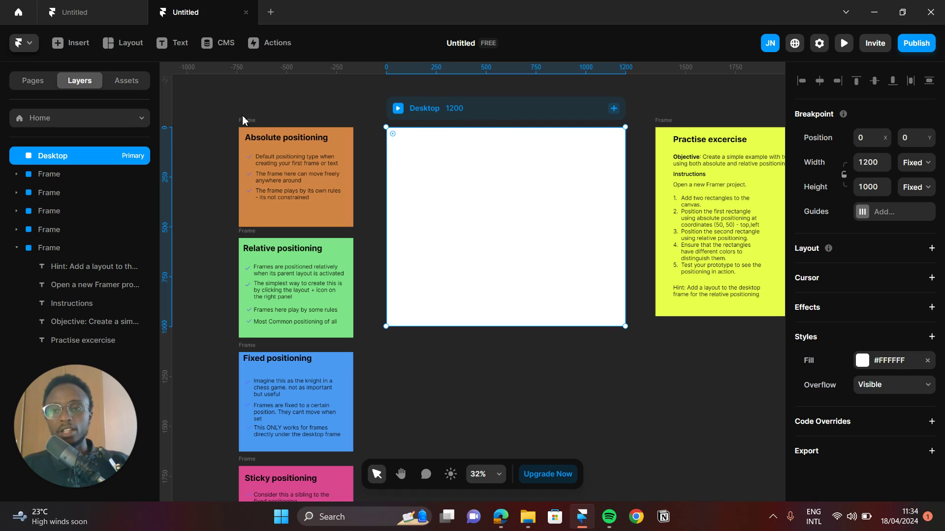
click(32, 82)
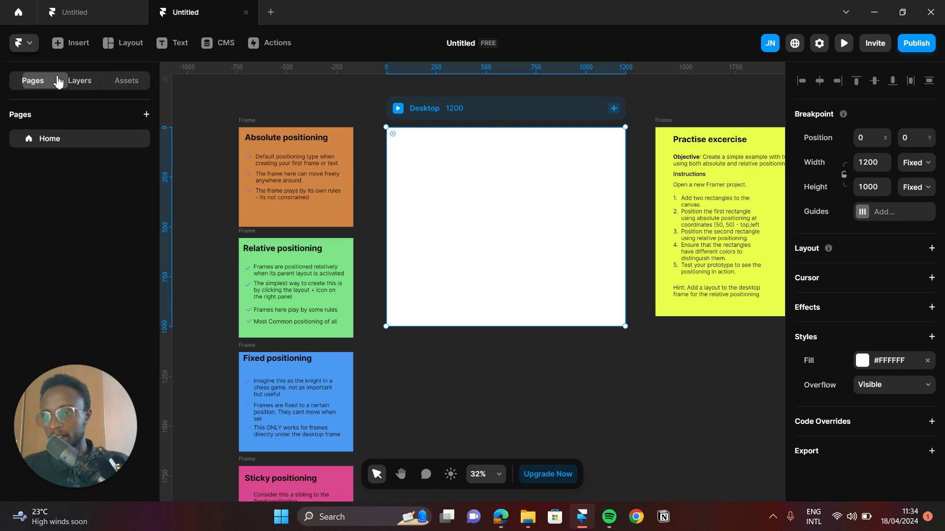
click(87, 83)
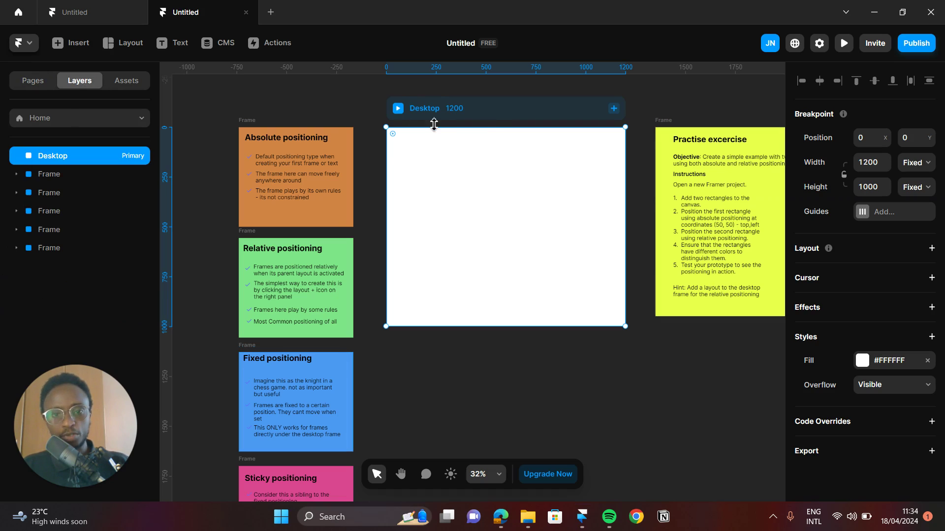
click(495, 98)
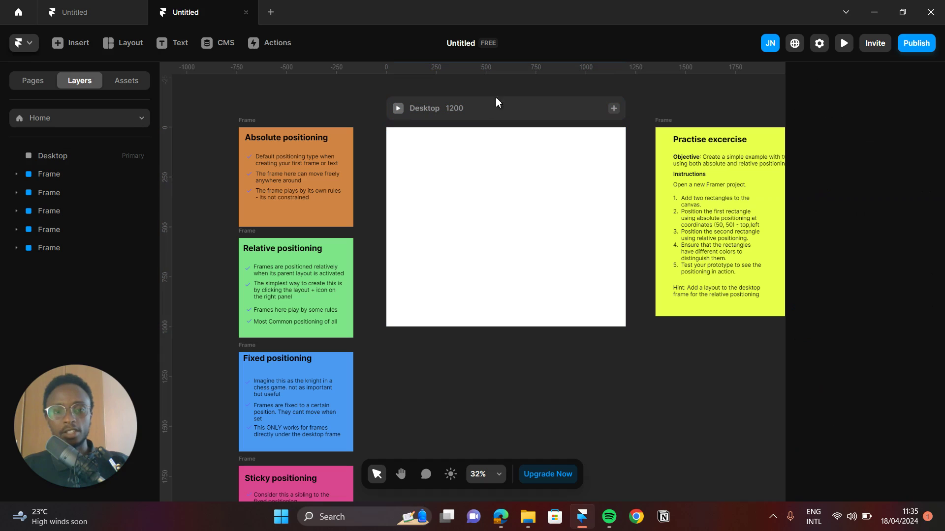
Draw a frame about 777 × 404 in the upper middle of the Desktop breakpoint.
click(492, 119)
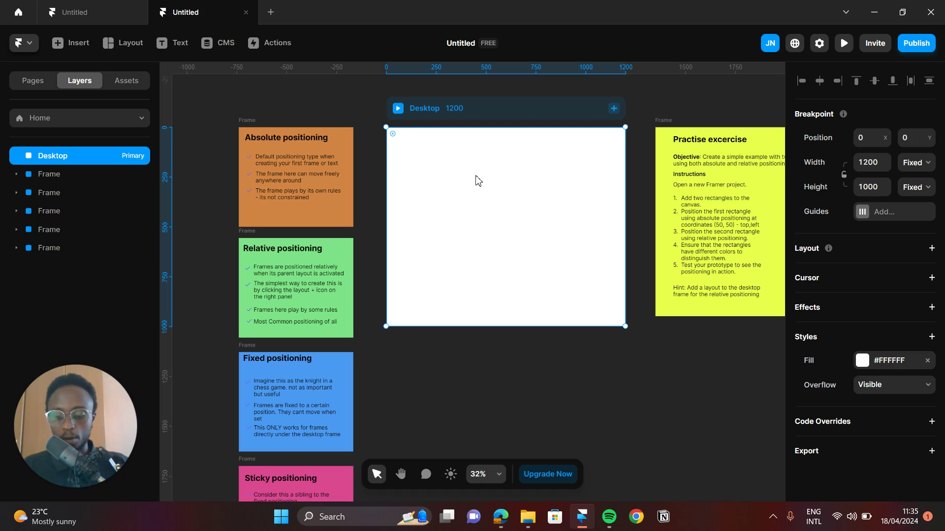
key(f)
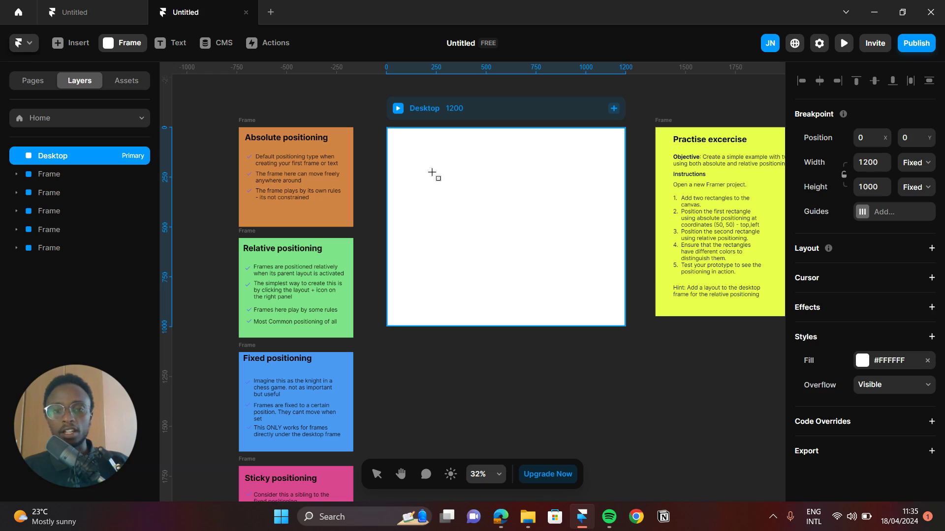
mouse_move(431, 171)
mouse_down()
mouse_move(488, 226)
mouse_move(585, 252)
mouse_up()
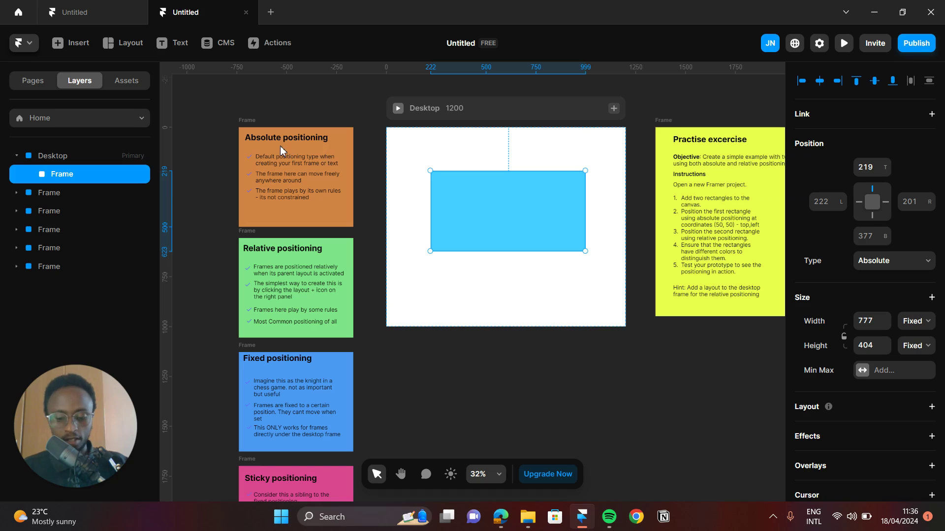
Examine the points in the Absolute positioning note up close.
scroll(266, 136, up, 5)
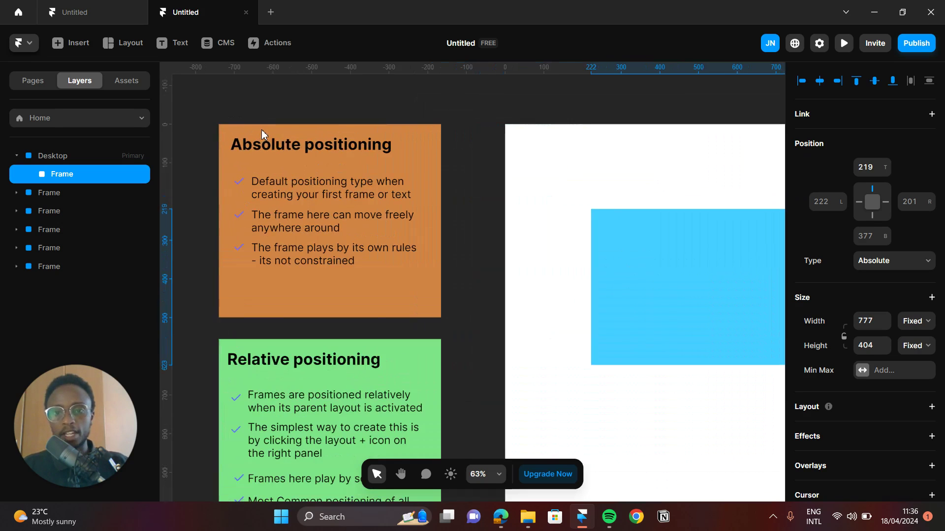
scroll(262, 129, up, 6)
key(h)
drag(621, 186, 686, 174)
key(v)
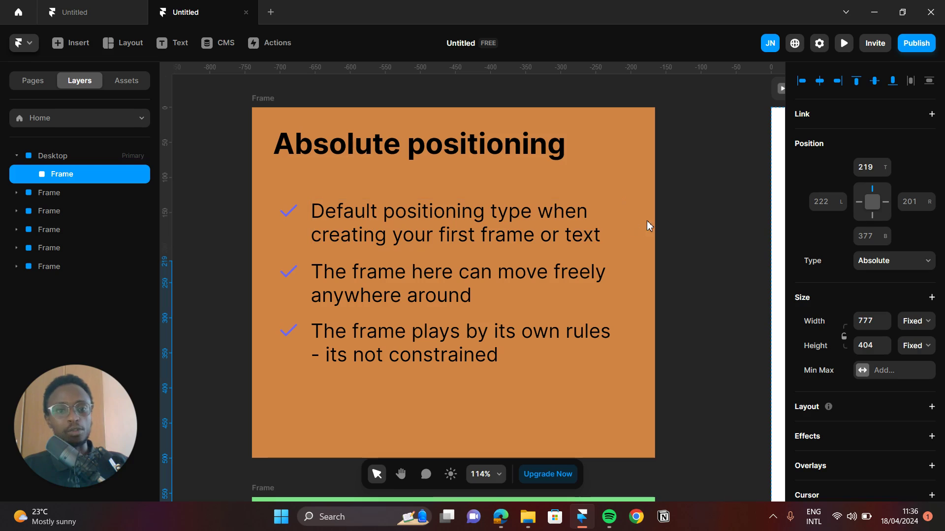
key(shift+2)
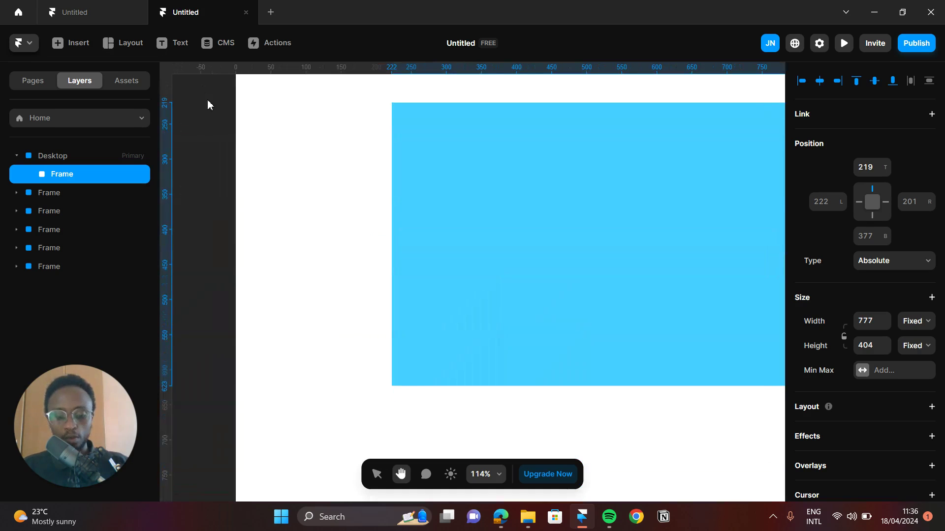
Move the Desktop breakpoint closer to the Absolute positioning note, to about X -112.
key(h)
drag(612, 194, 547, 308)
scroll(546, 308, down, 3)
key(v)
drag(500, 120, 458, 122)
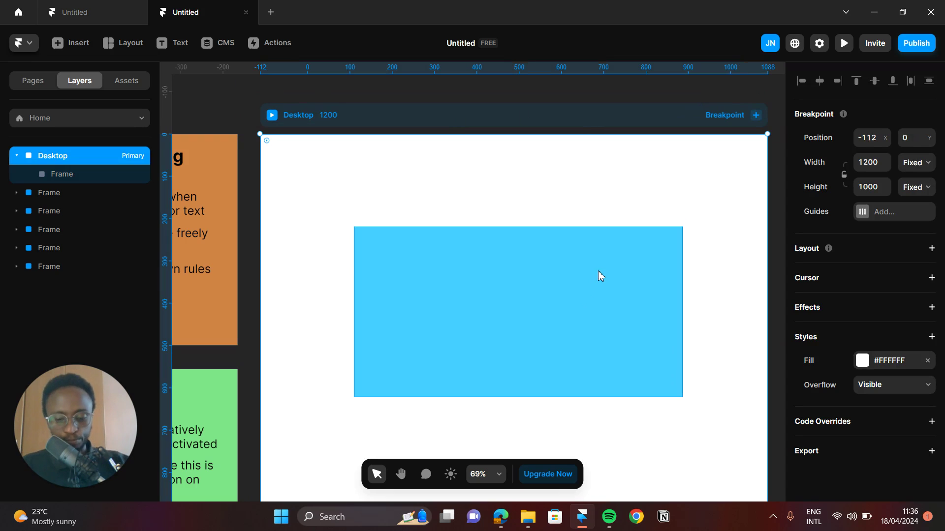
Select the blue frame inside Desktop to check its position type.
scroll(545, 305, down, 4)
scroll(536, 276, up, 2)
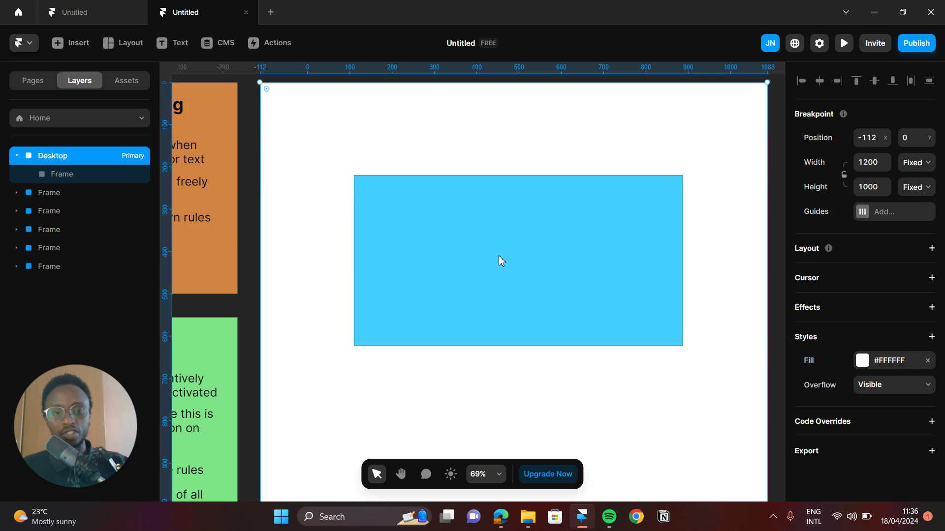
click(500, 261)
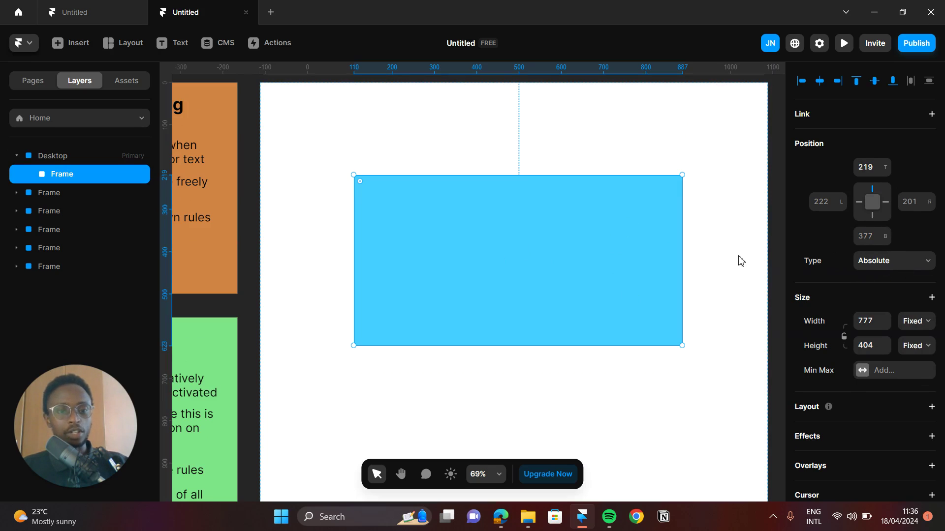
Place a new text layer in Desktop just below the blue frame.
scroll(470, 252, down, 2)
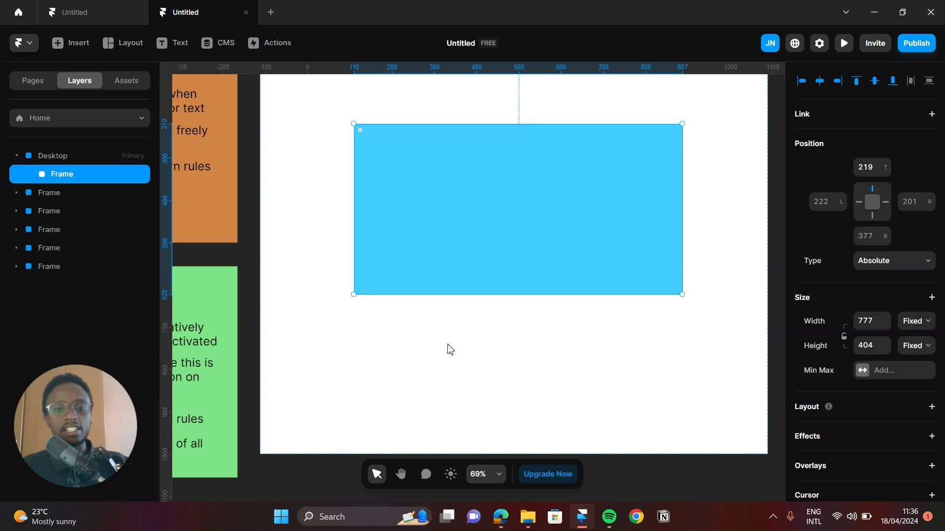
key(t)
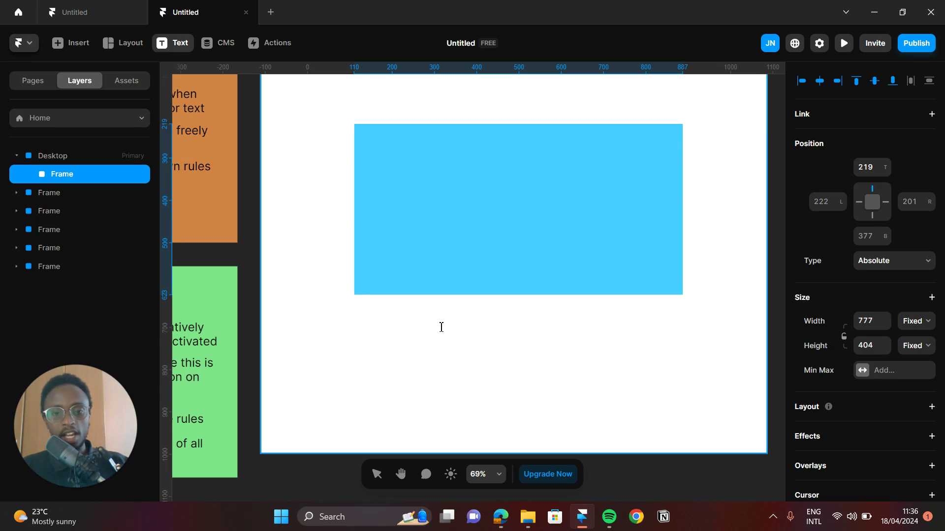
click(441, 327)
text(tttttttttttttttt)
key(BackSpace)
key(BackSpace)
key(BackSpace)
key(BackSpace)
key(BackSpace)
key(BackSpace)
key(BackSpace)
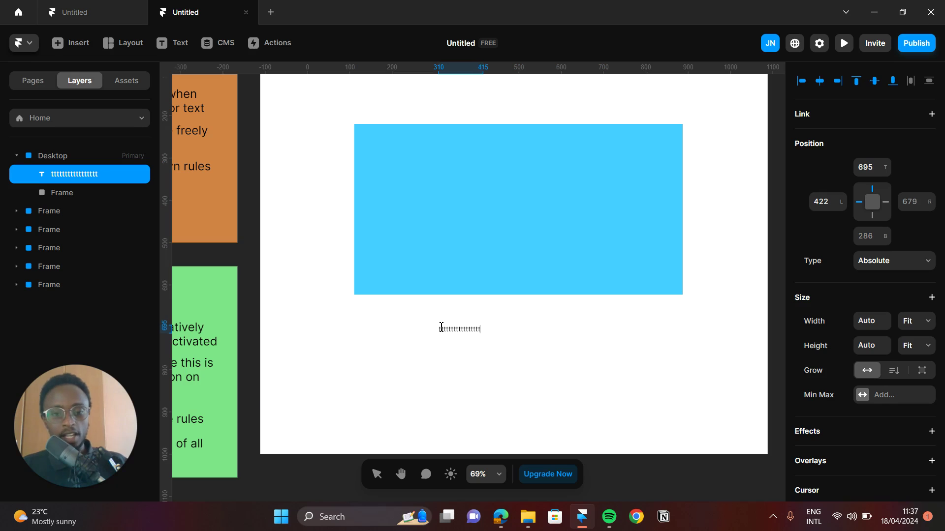
key(BackSpace)
key(BackSpace)
key(BackSpace)
key(BackSpace)
key(BackSpace)
key(BackSpace)
key(BackSpace)
key(BackSpace)
key(BackSpace)
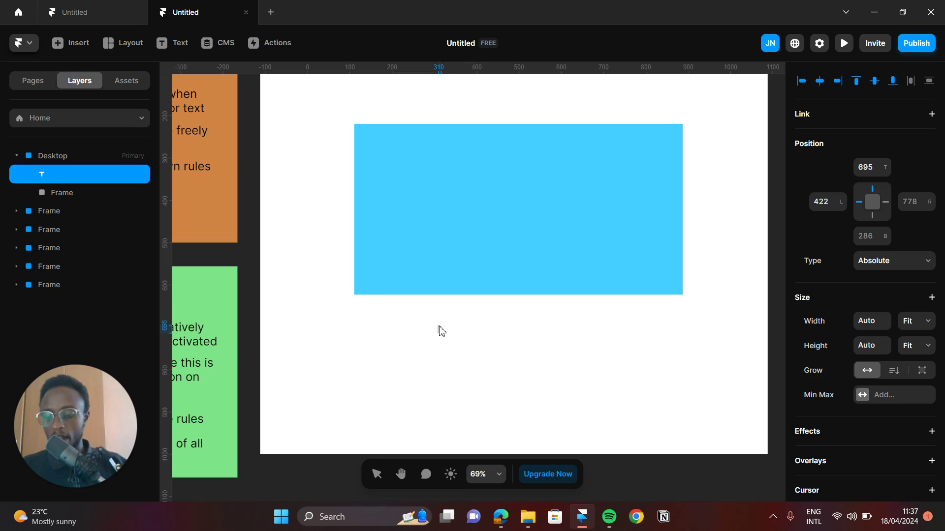
Enter "This my first design" in the text layer and scale it up to nearly half the blue frame's width.
text(This)
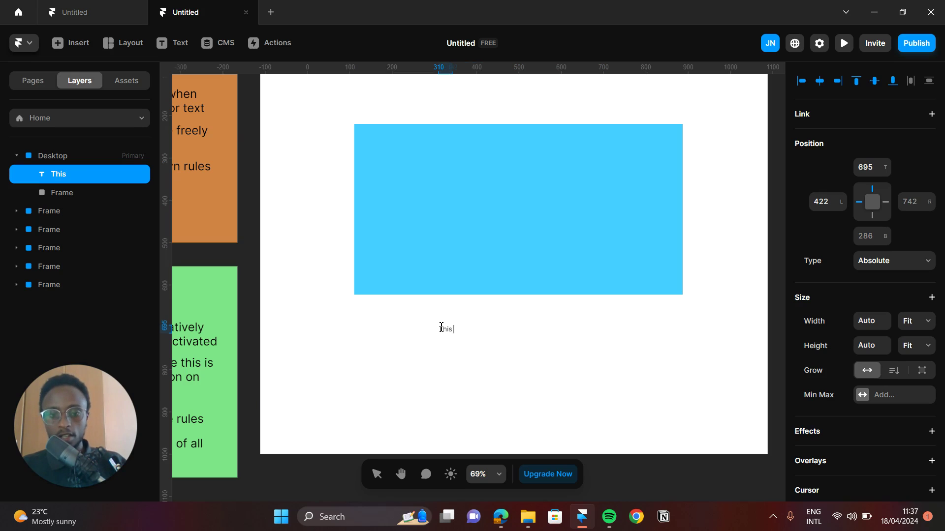
text( my first)
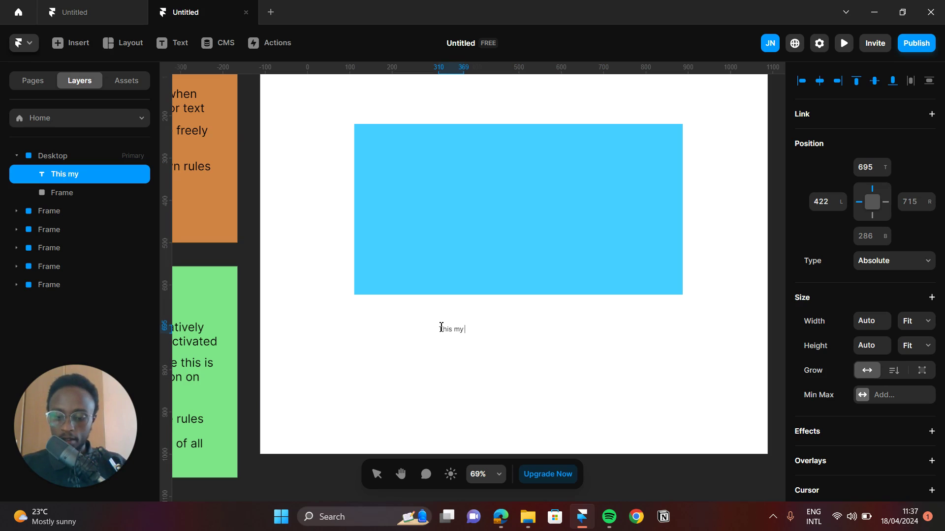
text(esign)
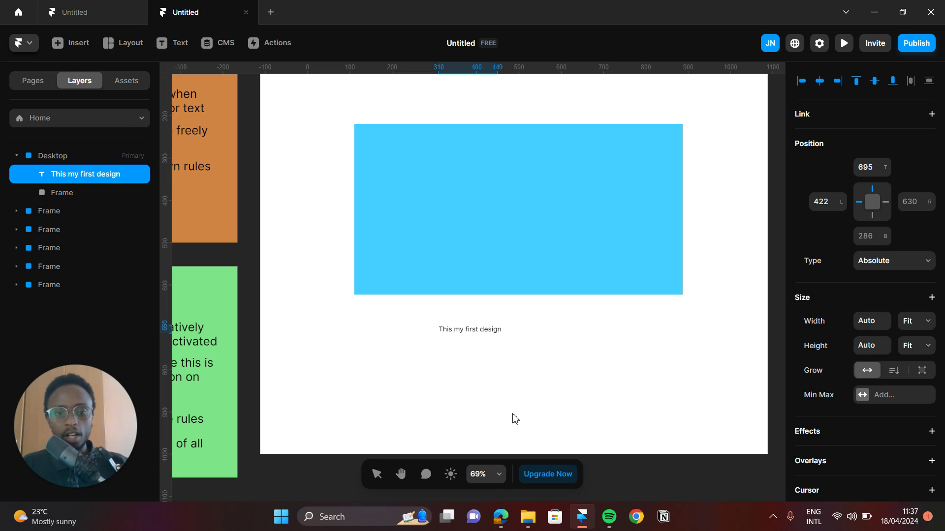
key(Escape)
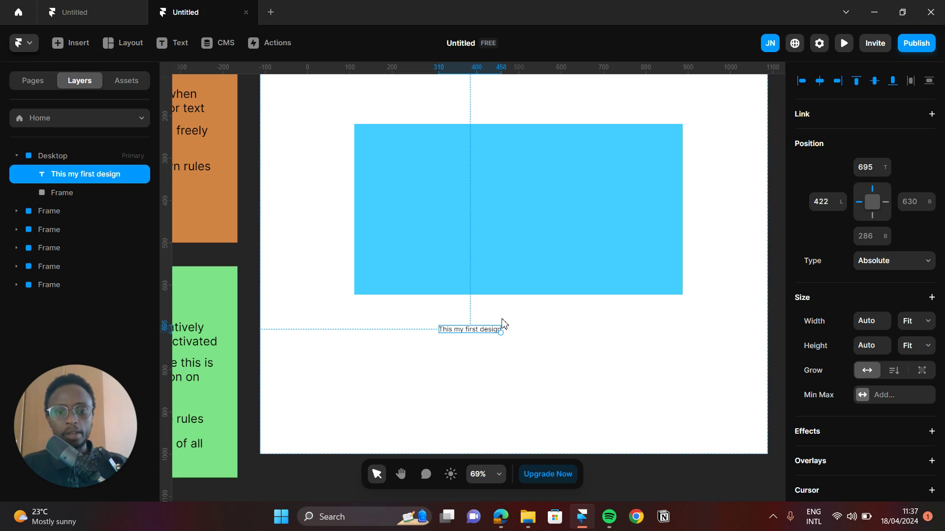
drag(503, 335, 623, 347)
click(634, 344)
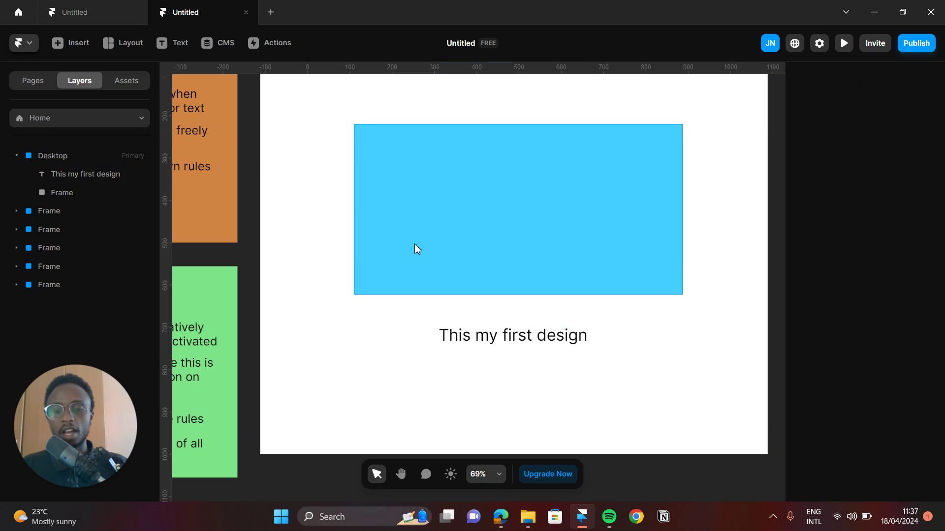
Review the Absolute positioning note against the blue frame and text in Desktop.
key(h)
drag(312, 143, 499, 263)
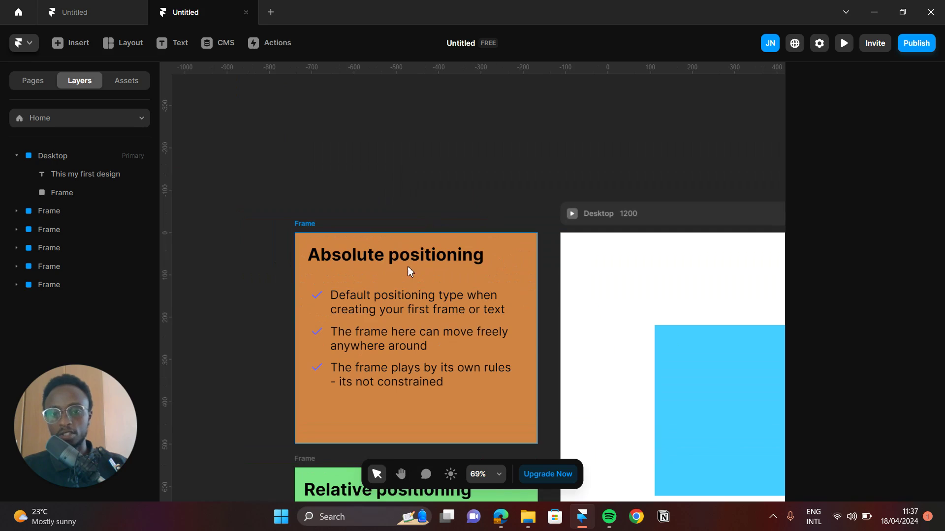
drag(509, 151, 284, 100)
scroll(621, 295, down, 5)
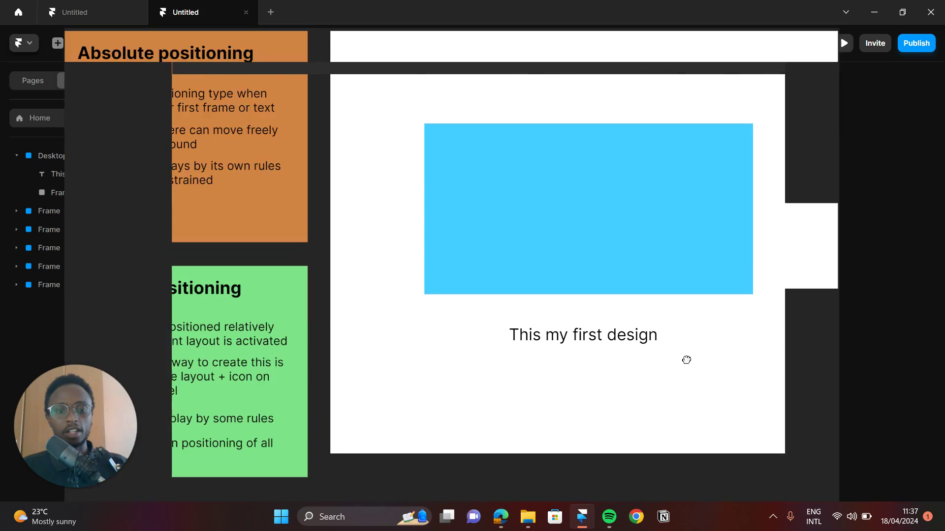
drag(686, 360, 572, 392)
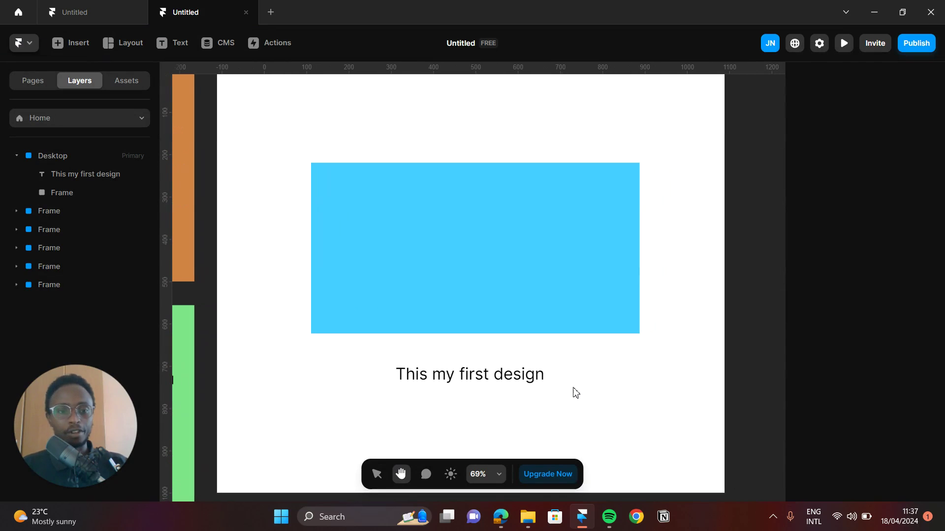
drag(591, 151, 632, 167)
key(v)
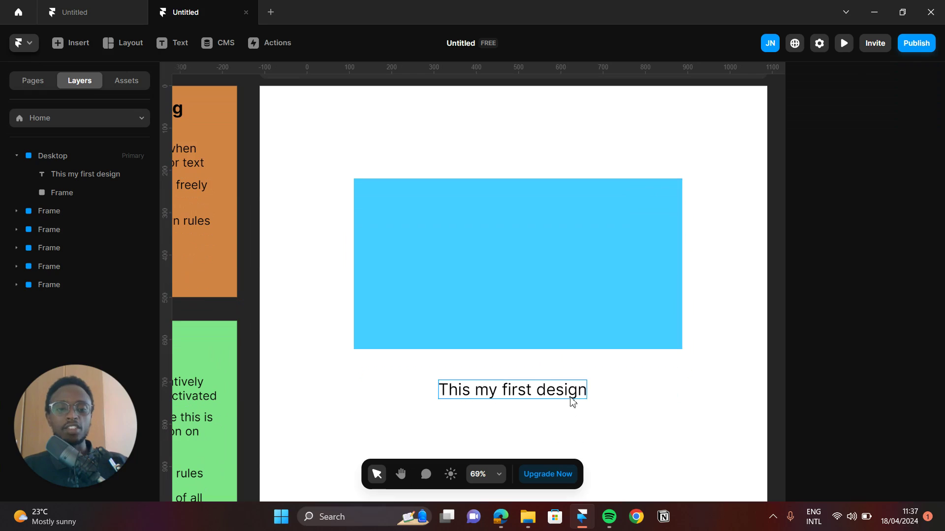
Read the Relative positioning note and compare it with the Desktop design.
key(h)
drag(400, 105, 592, 129)
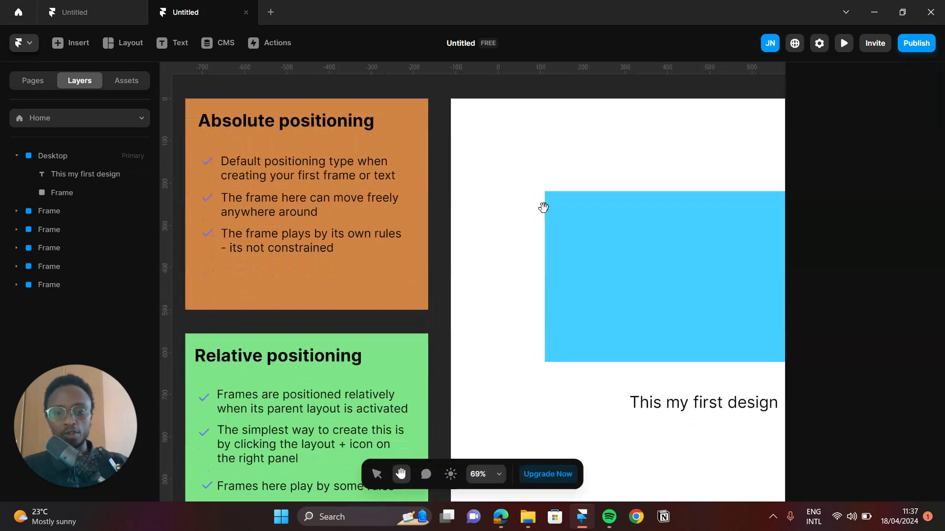
drag(428, 352, 268, 305)
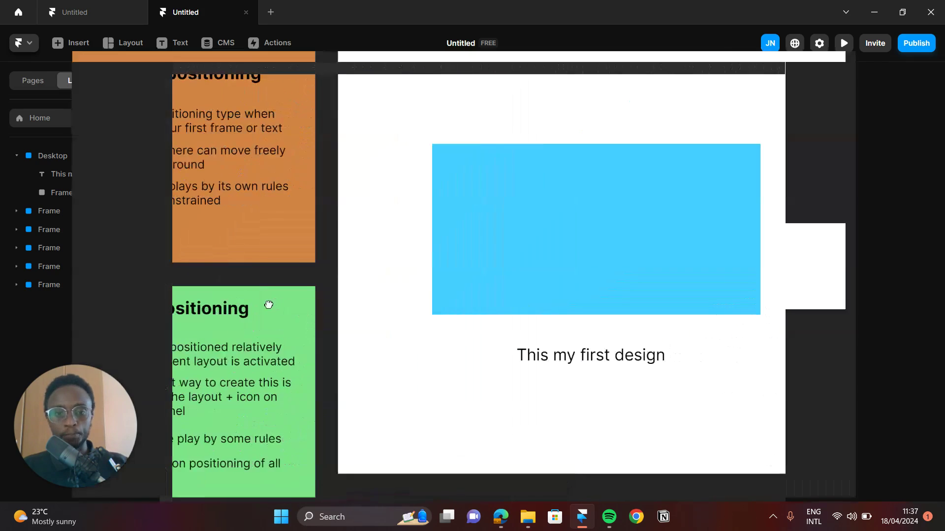
drag(366, 239, 633, 196)
key(v)
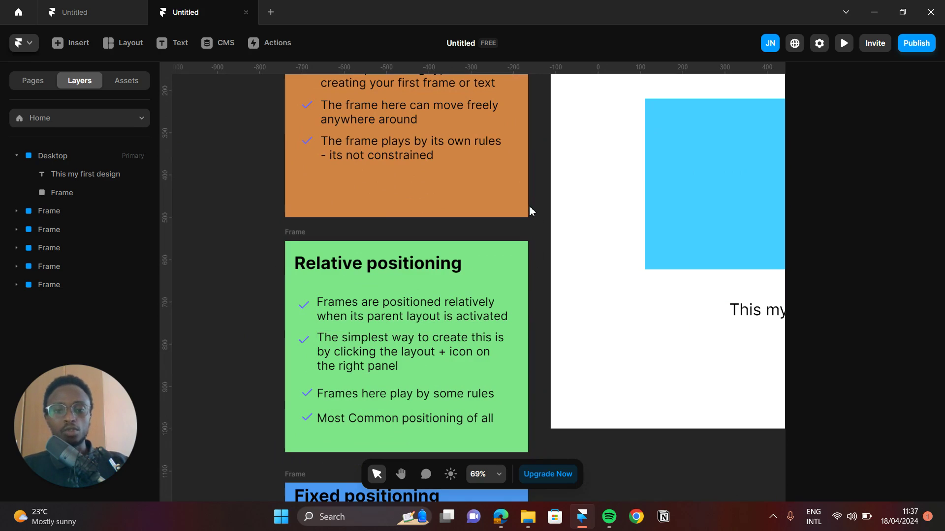
drag(548, 190, 345, 350)
key(v)
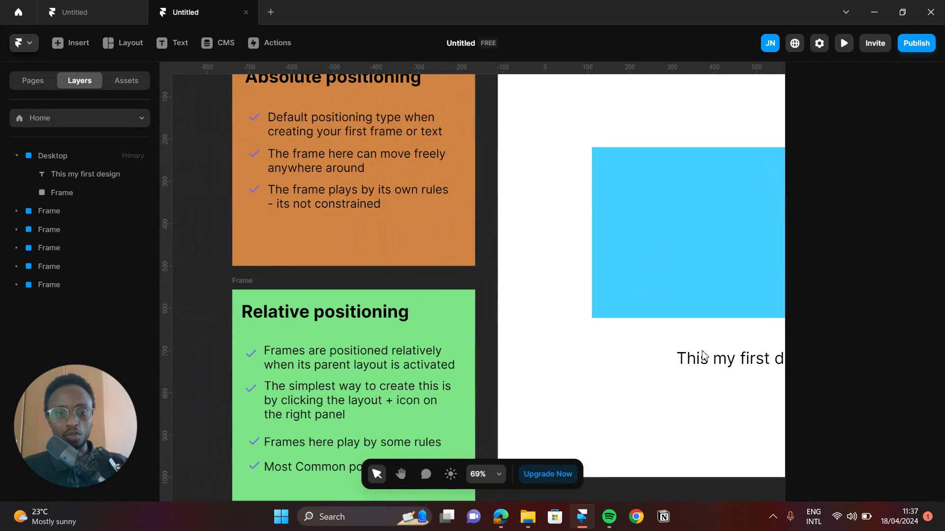
drag(489, 211, 338, 177)
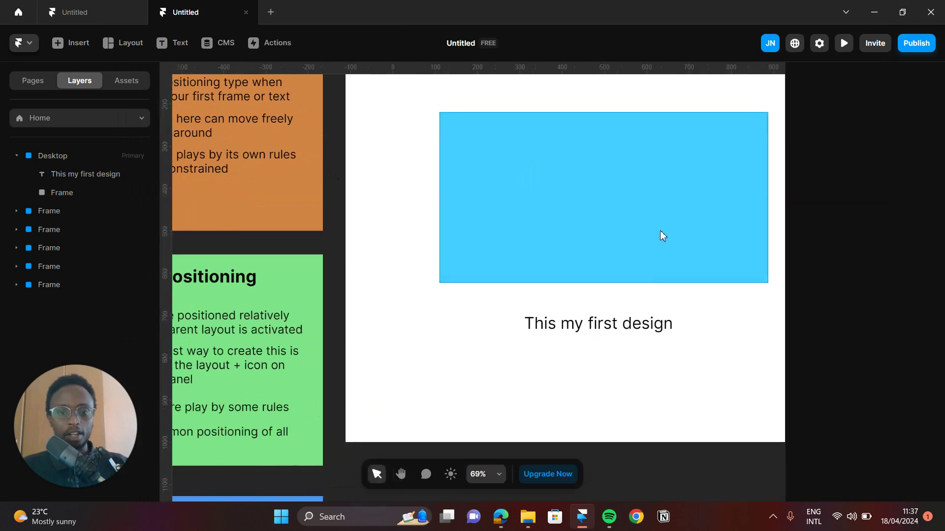
Check the position types of the text and blue frame in Desktop against the Absolute and Relative positioning notes.
click(592, 328)
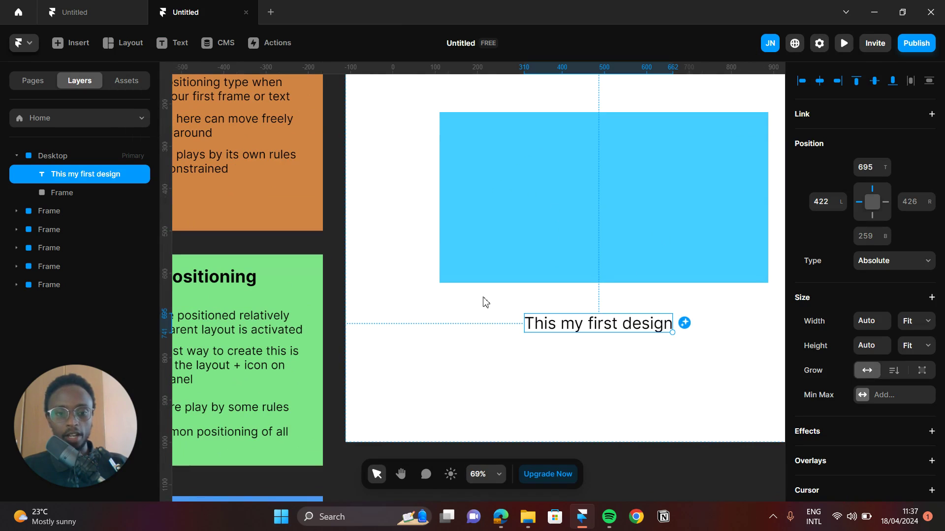
drag(372, 210, 509, 240)
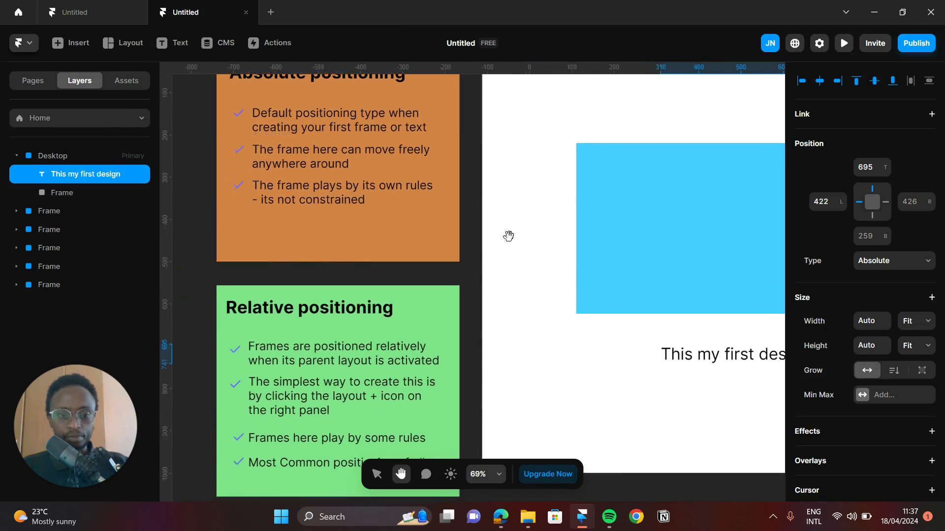
click(680, 259)
click(700, 359)
click(664, 283)
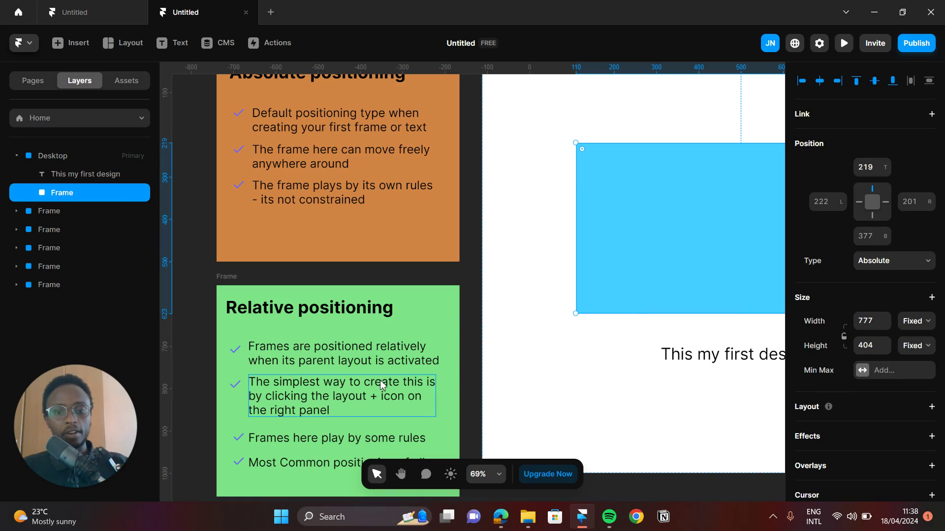
key(h)
drag(596, 339, 322, 388)
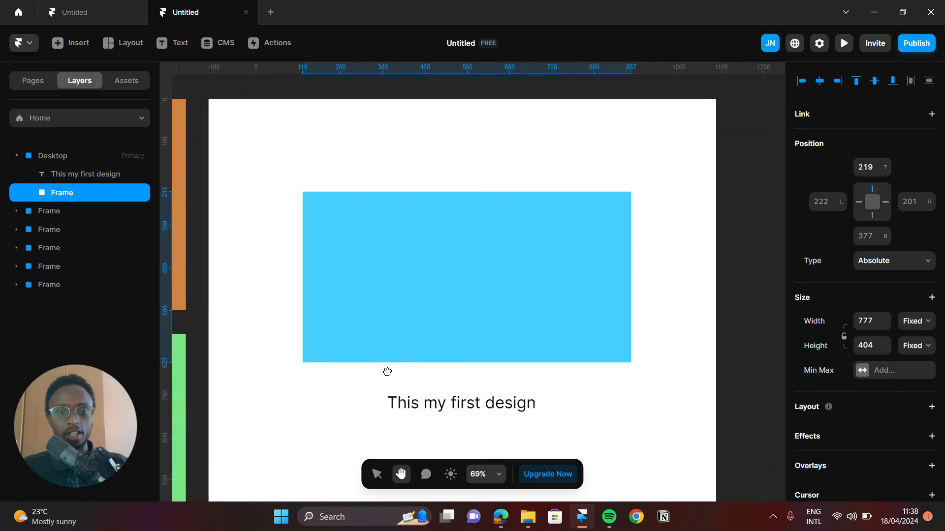
key(v)
scroll(605, 358, down, 3)
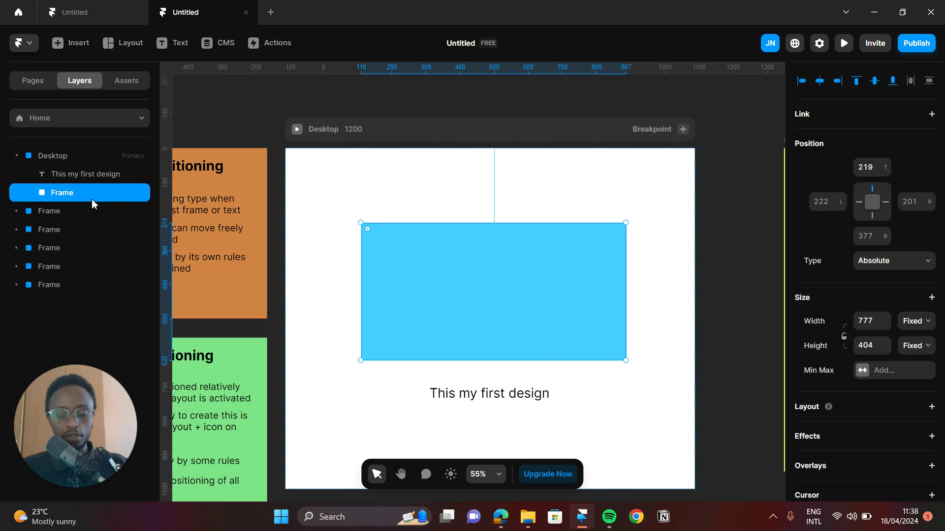
Add a Stack layout to the Desktop breakpoint and check the position types of its blue frame and text.
click(84, 178)
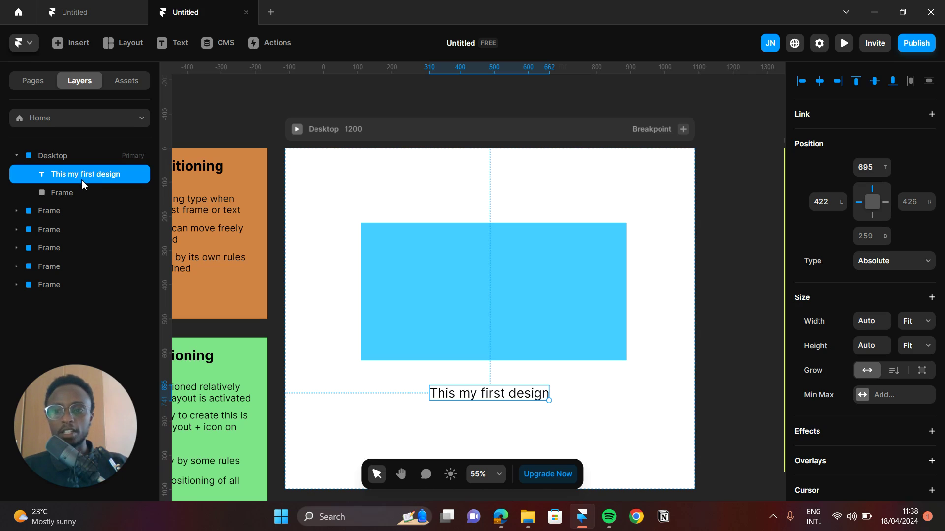
click(69, 193)
click(77, 172)
click(74, 160)
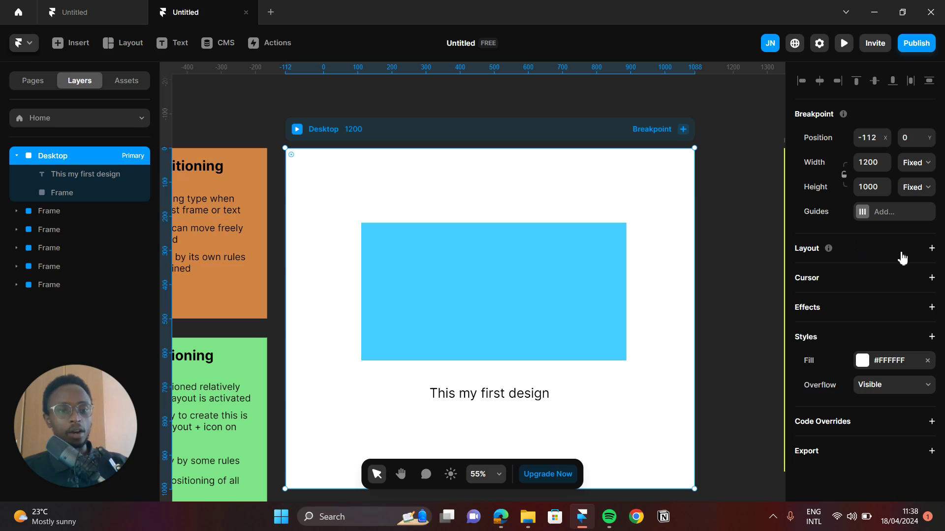
click(931, 249)
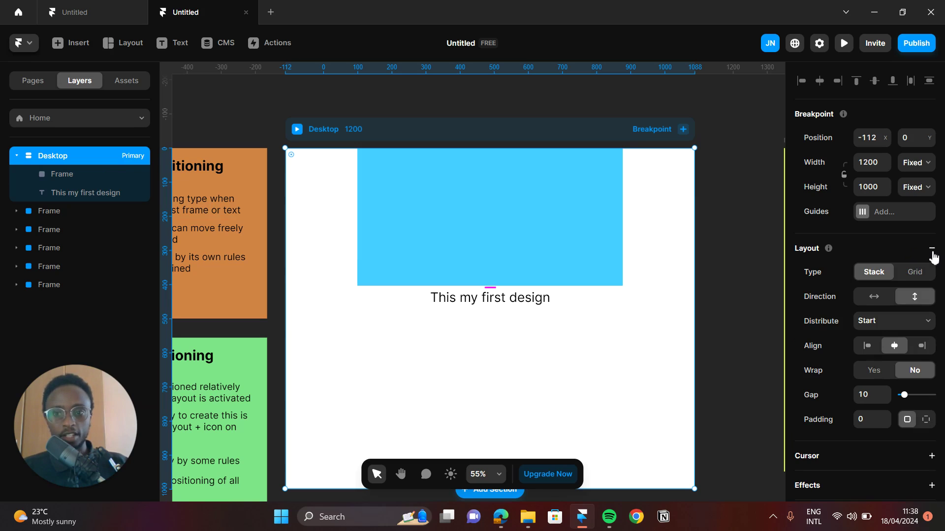
click(119, 179)
click(103, 194)
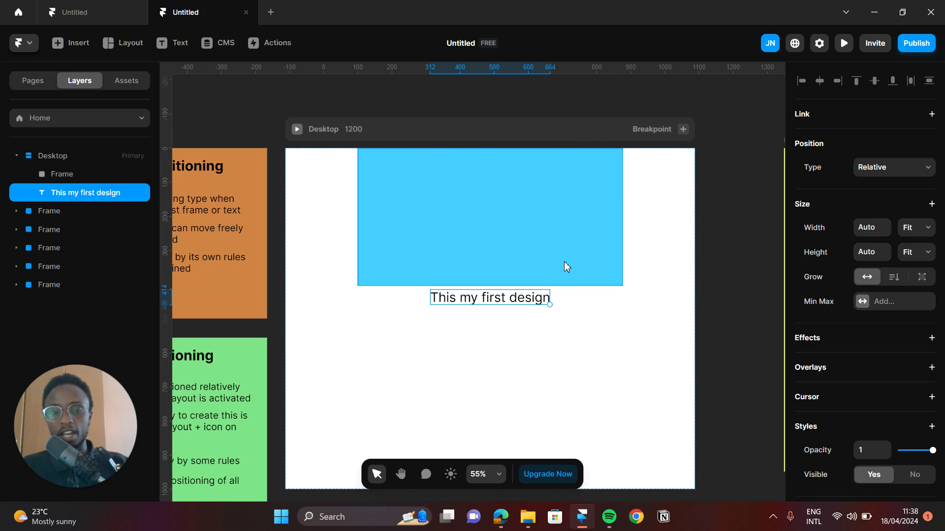
click(564, 235)
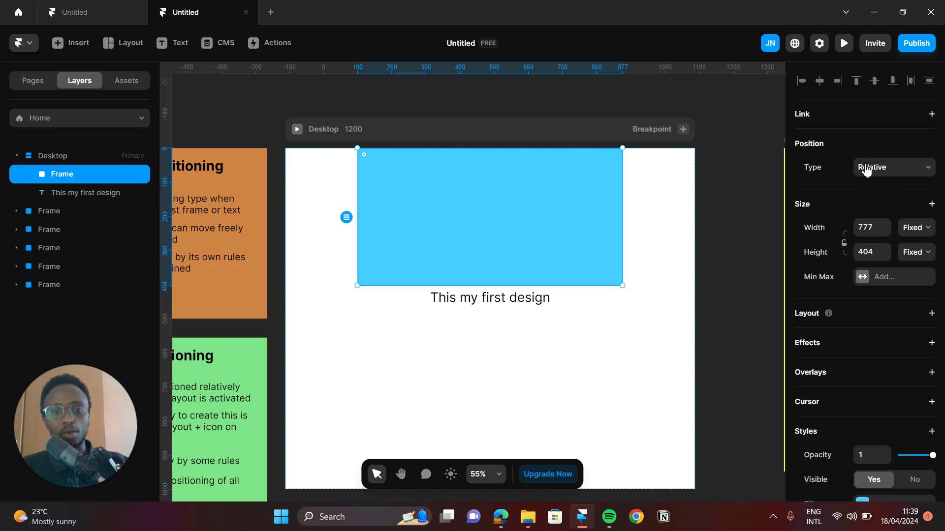
click(507, 299)
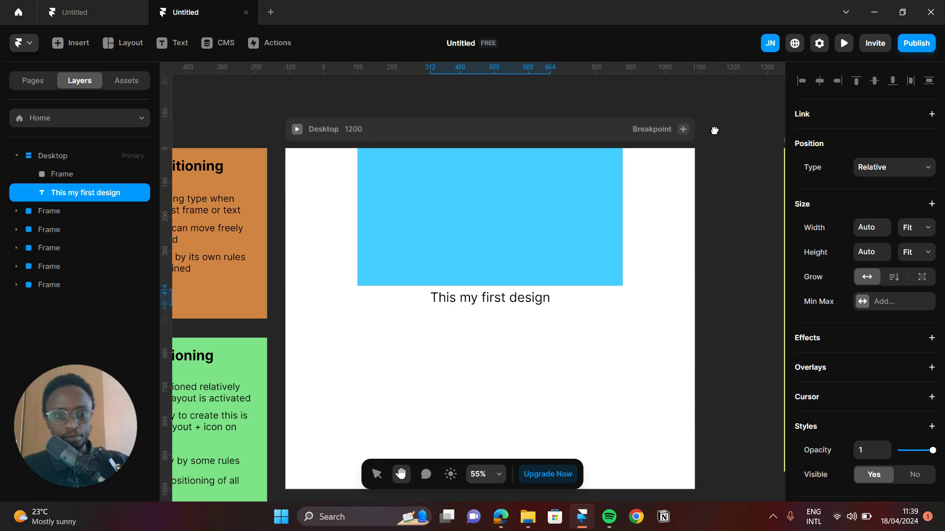
Read the Relative positioning note's points on parent layout and rules.
scroll(728, 128, left, 5)
key(h)
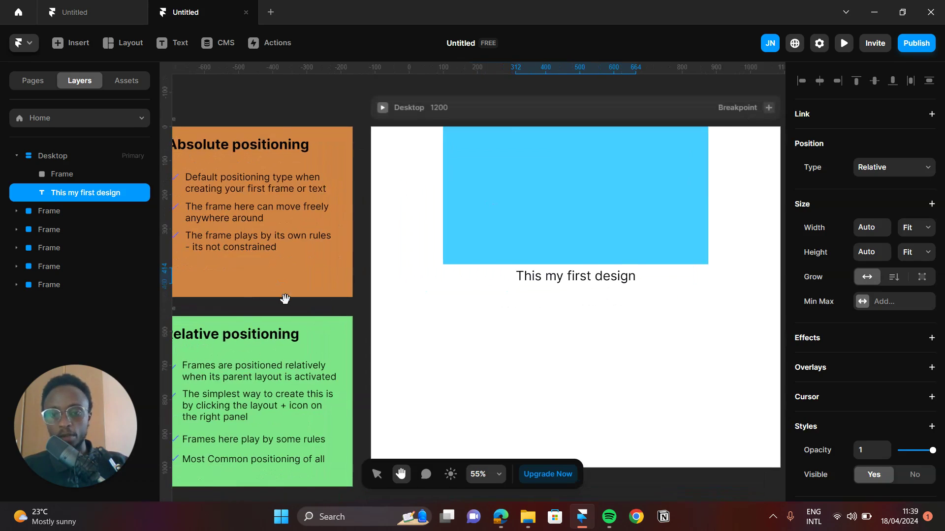
scroll(428, 236, left, 3)
scroll(344, 227, down, 3)
scroll(335, 220, down, 2)
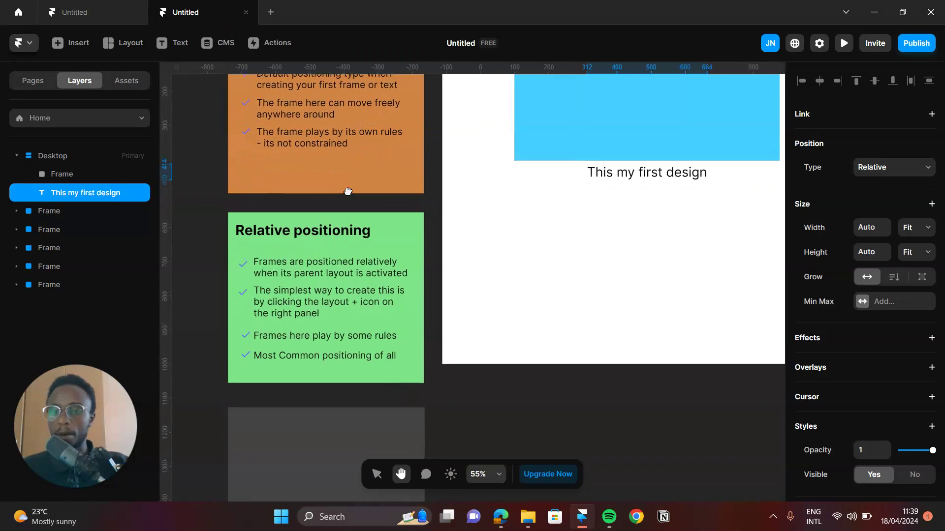
scroll(341, 197, left, 3)
scroll(399, 156, up, 1)
key(v)
scroll(398, 166, up, 3)
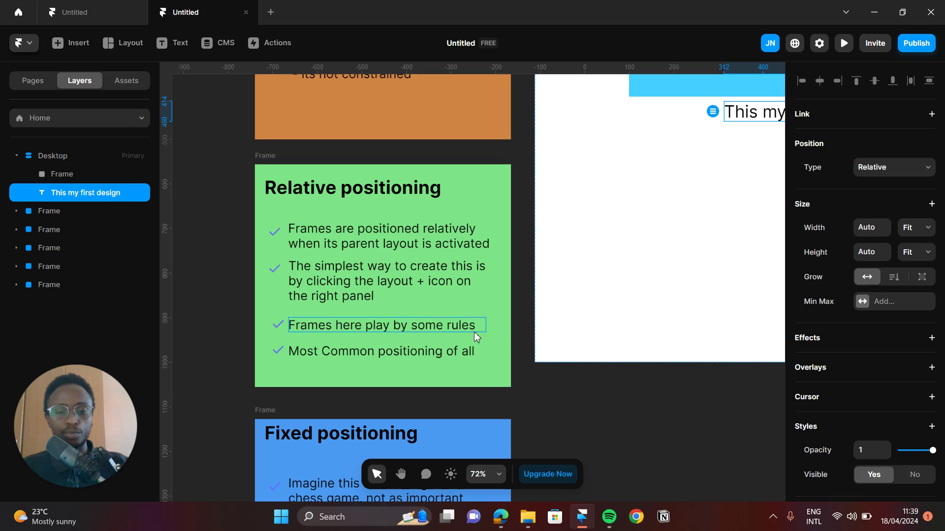
Inspect the blue frame and the text layer stacked in Desktop, including their position types.
key(h)
drag(687, 219, 435, 348)
key(v)
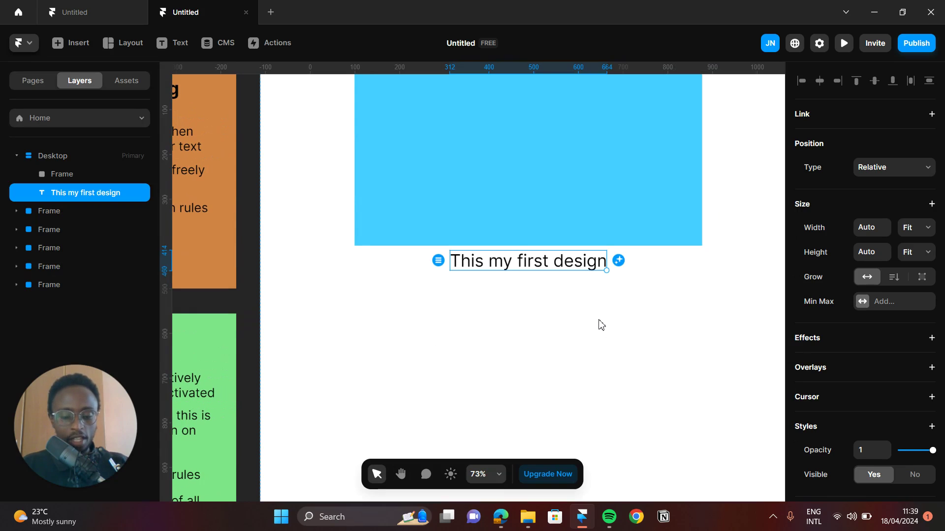
scroll(600, 325, down, 2)
scroll(600, 322, down, 2)
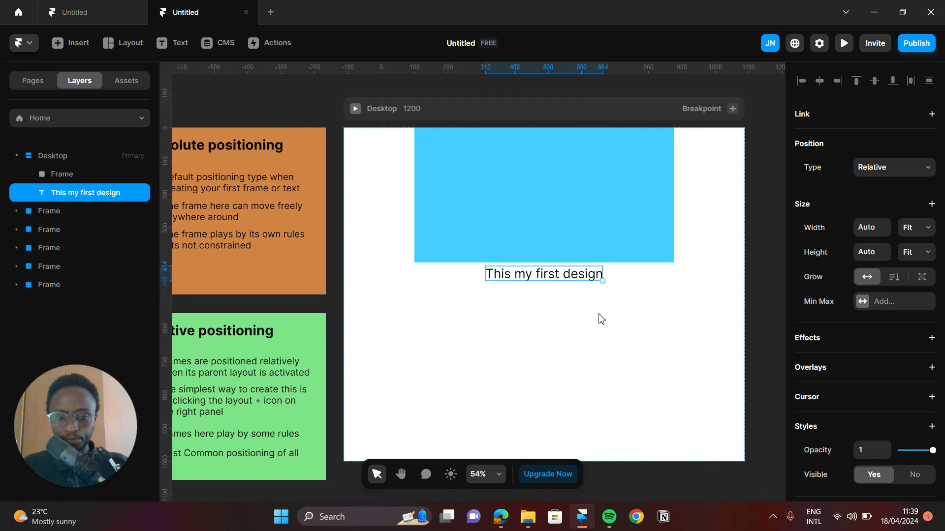
click(563, 237)
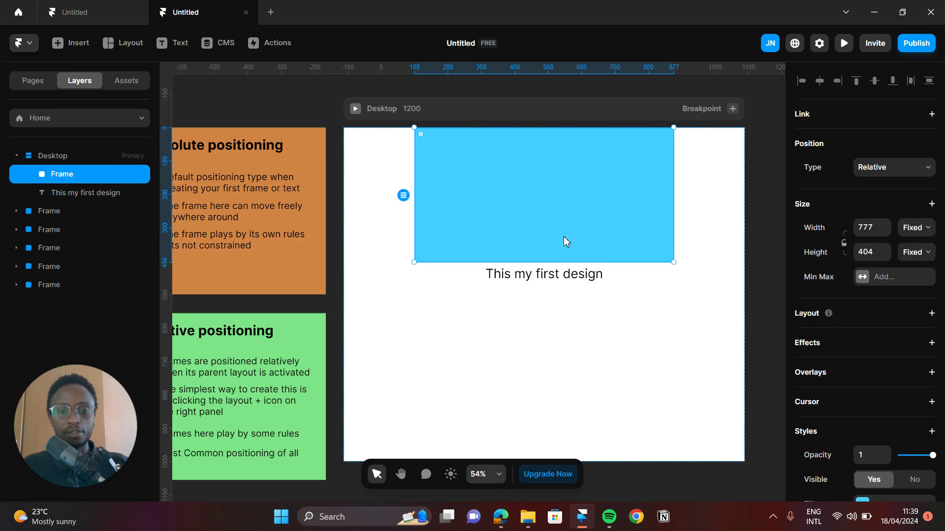
click(560, 275)
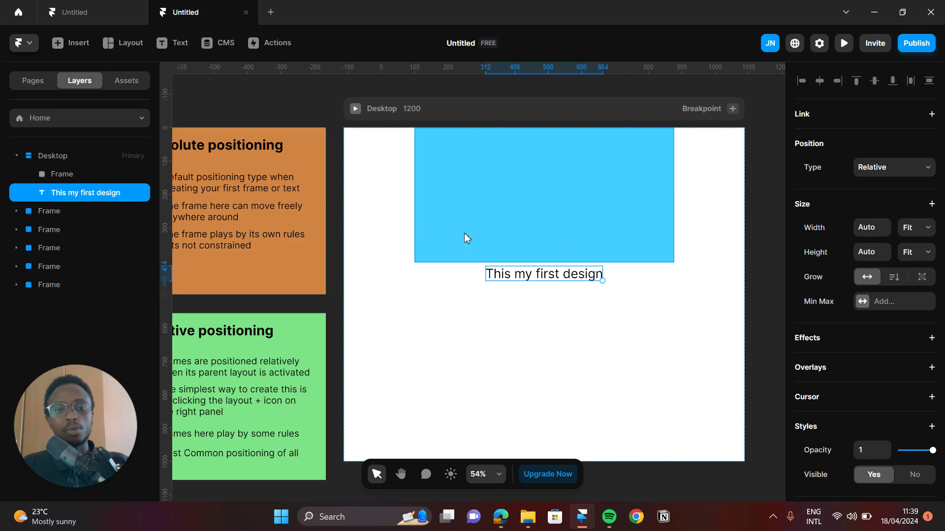
scroll(542, 217, up, 2)
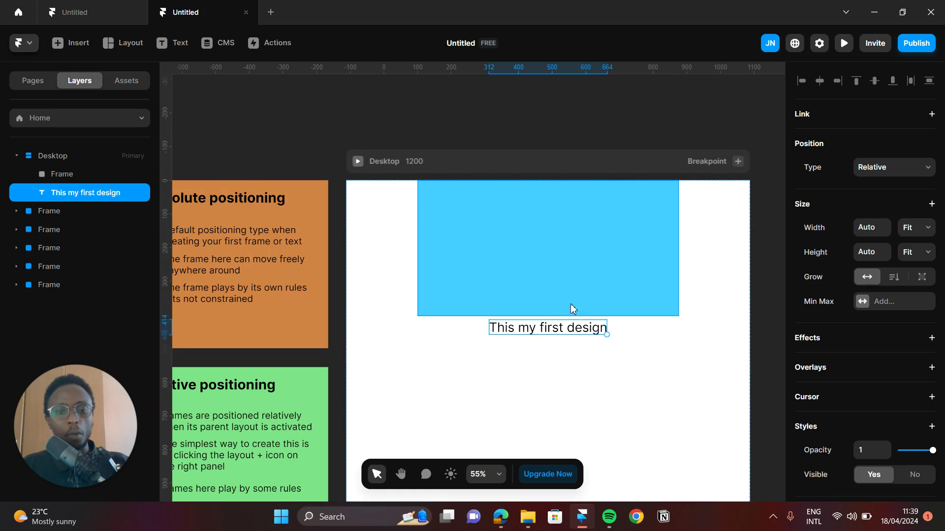
Reorder the Desktop stack so the blue frame sits below the "This my first design" text.
click(569, 279)
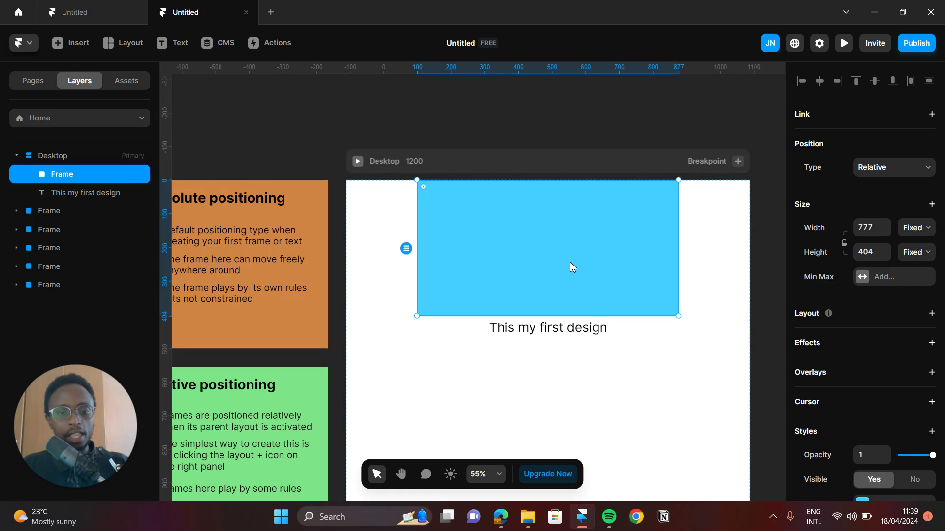
drag(560, 266, 547, 300)
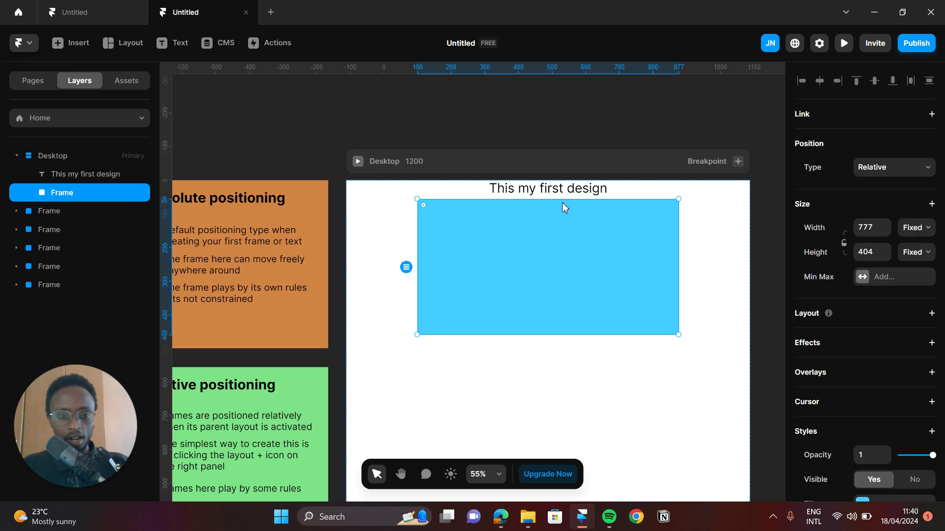
click(569, 190)
drag(554, 220, 529, 278)
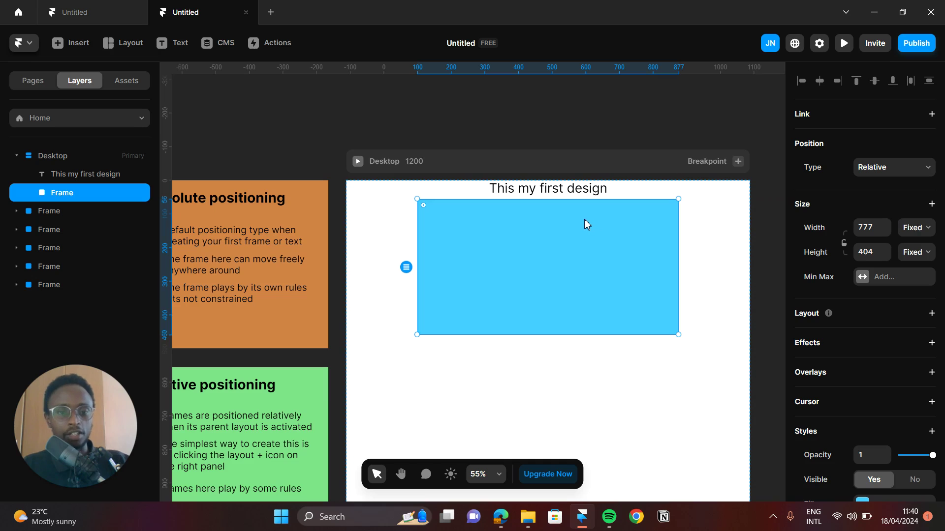
Reread the Relative positioning note for its points on rules and common use.
scroll(504, 124, left, 5)
scroll(464, 331, down, 3)
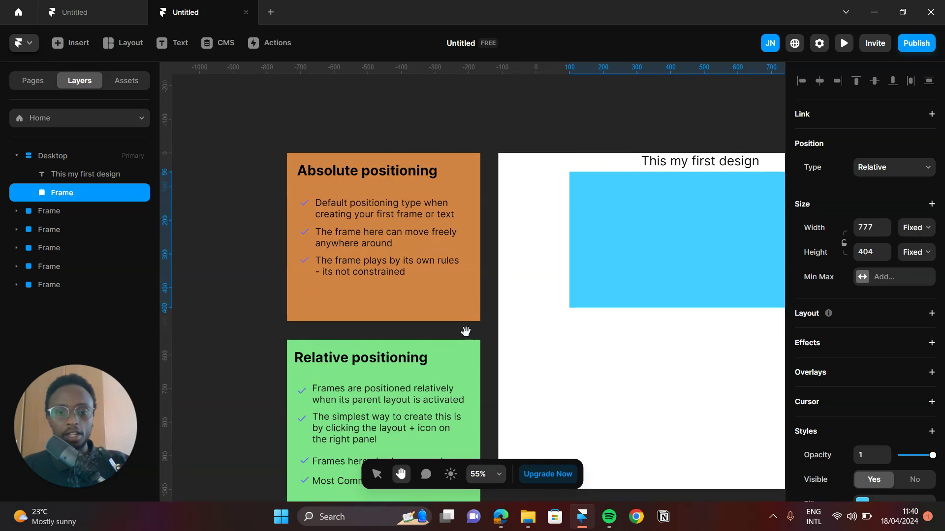
scroll(433, 295, down, 1)
scroll(392, 310, down, 2)
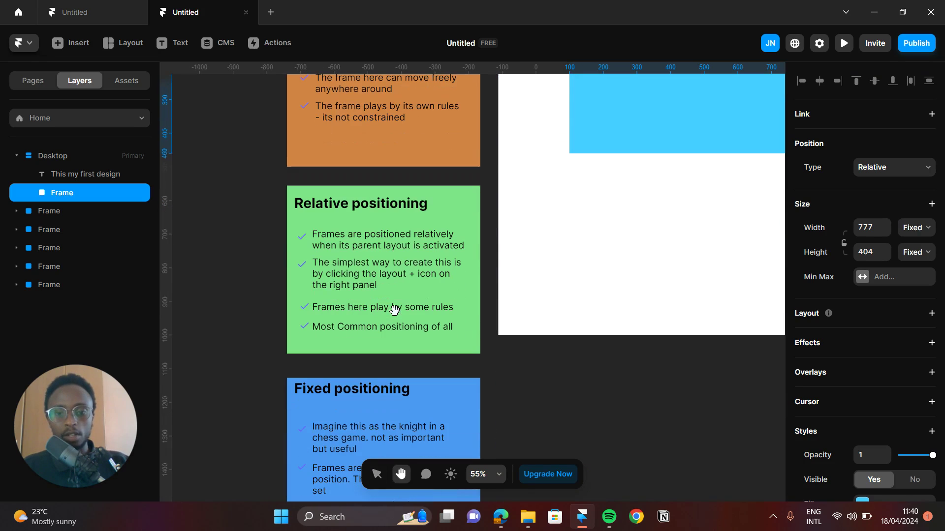
scroll(399, 301, up, 3)
scroll(399, 301, up, 1)
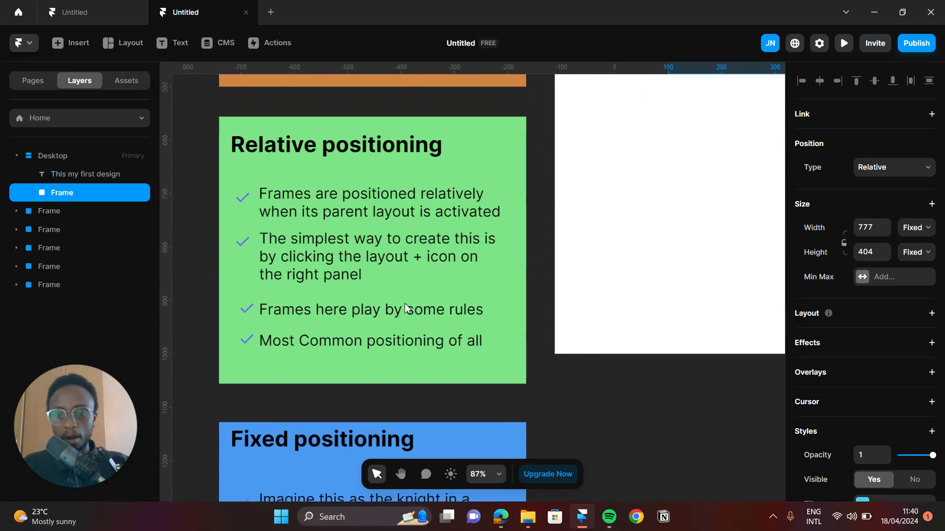
key(space)
drag(313, 372, 350, 383)
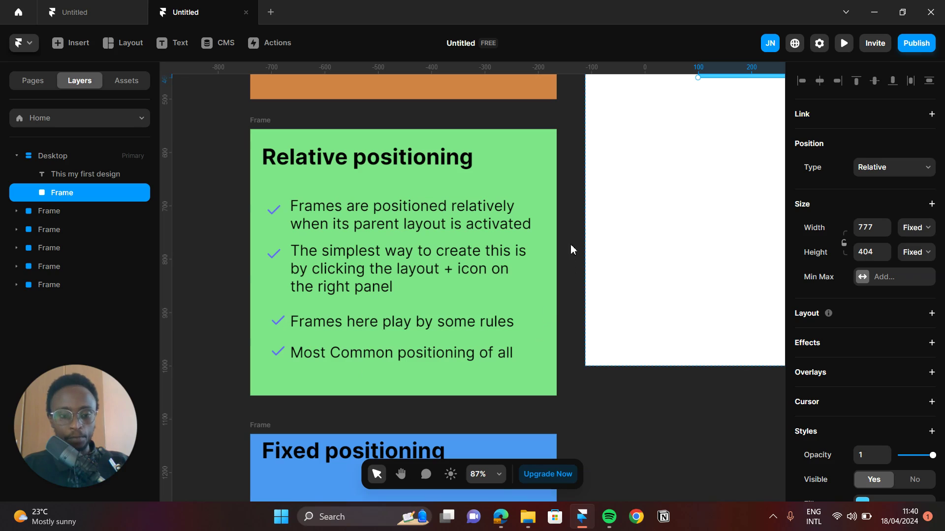
Return to the Desktop design and examine the heading text above the blue frame.
scroll(559, 230, down, 3)
key(space)
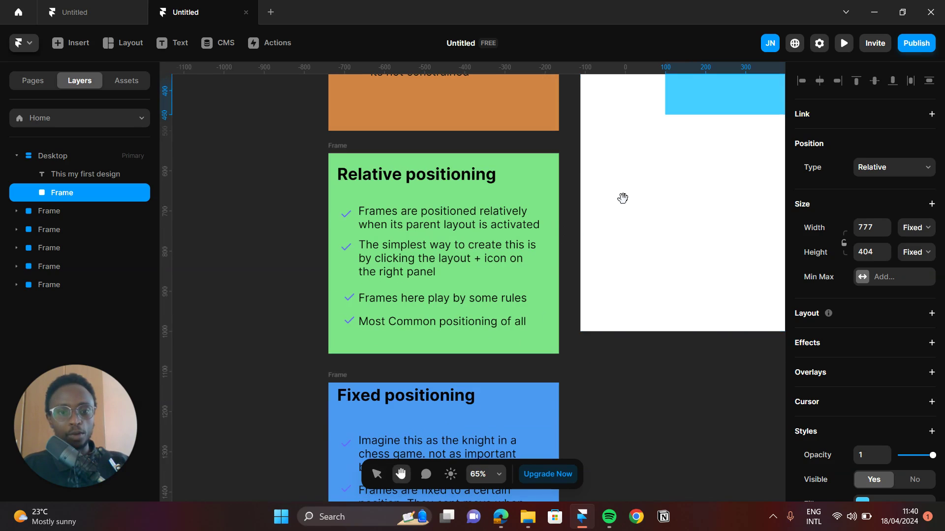
drag(622, 201, 282, 340)
scroll(506, 269, right, 2)
scroll(505, 255, up, 3)
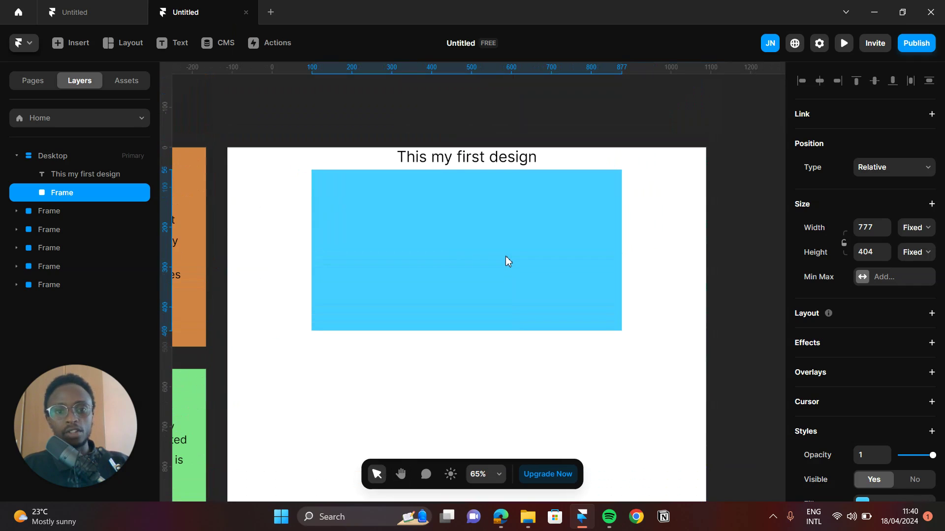
click(490, 162)
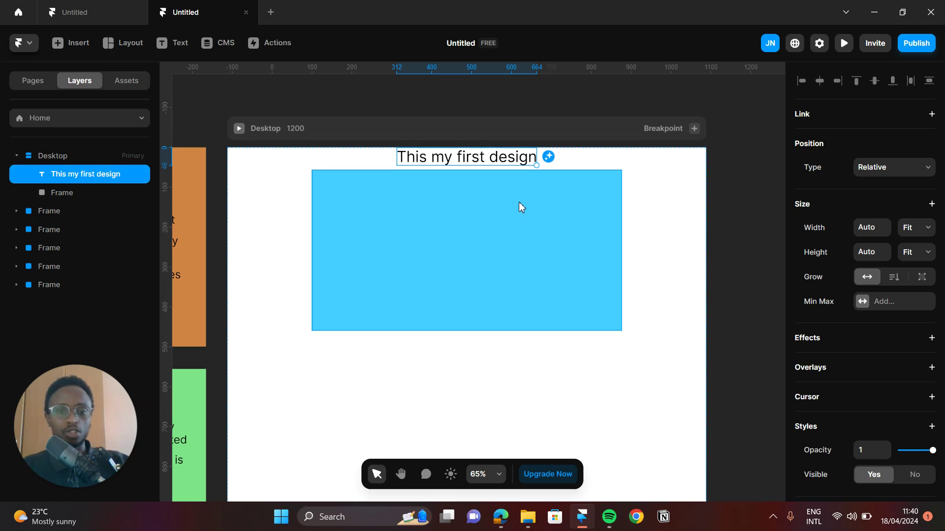
key(space)
drag(479, 207, 519, 211)
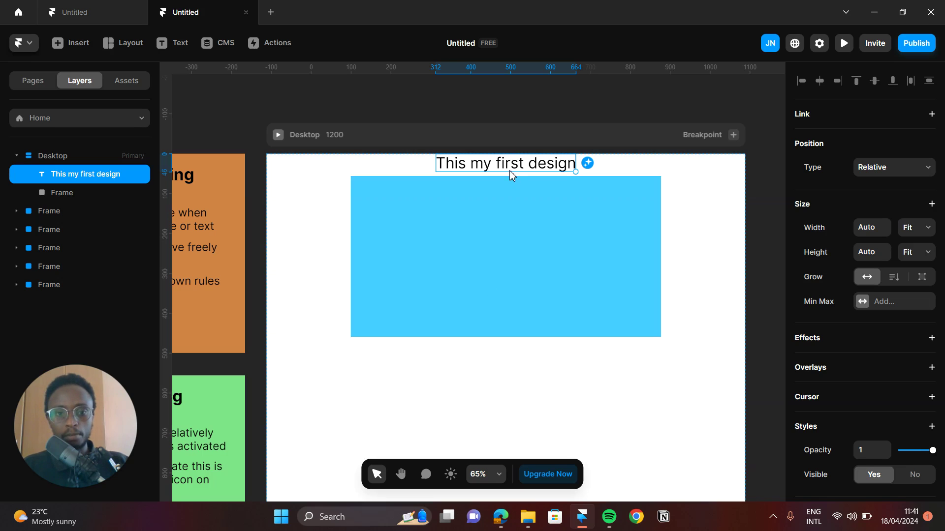
Add a text layer reading "Button" below the blue frame in the Desktop stack and leave it selected.
key(t)
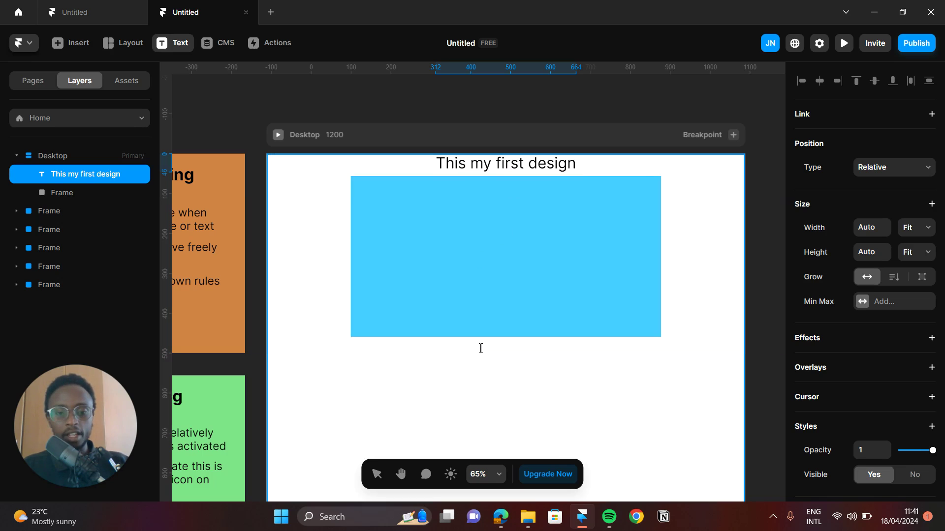
click(481, 348)
text(Button)
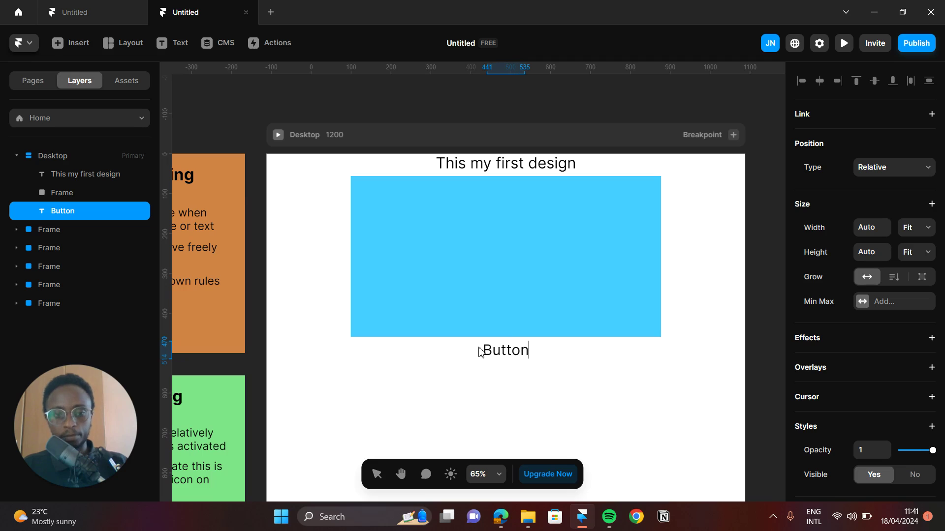
key(Escape)
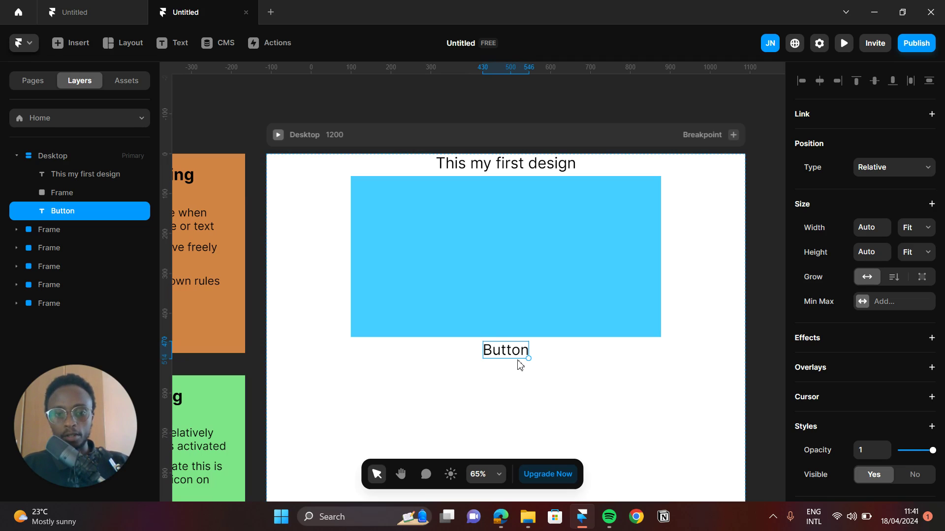
click(553, 369)
click(512, 356)
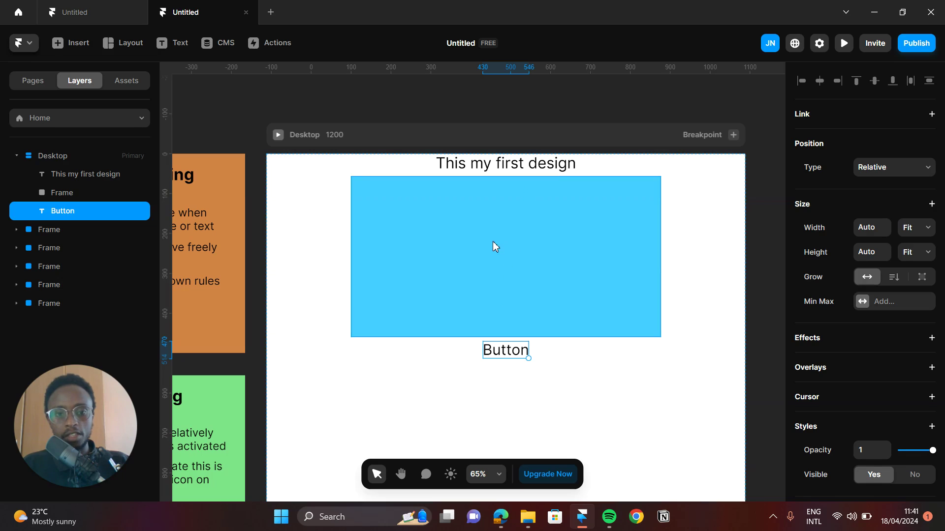
click(500, 261)
click(517, 356)
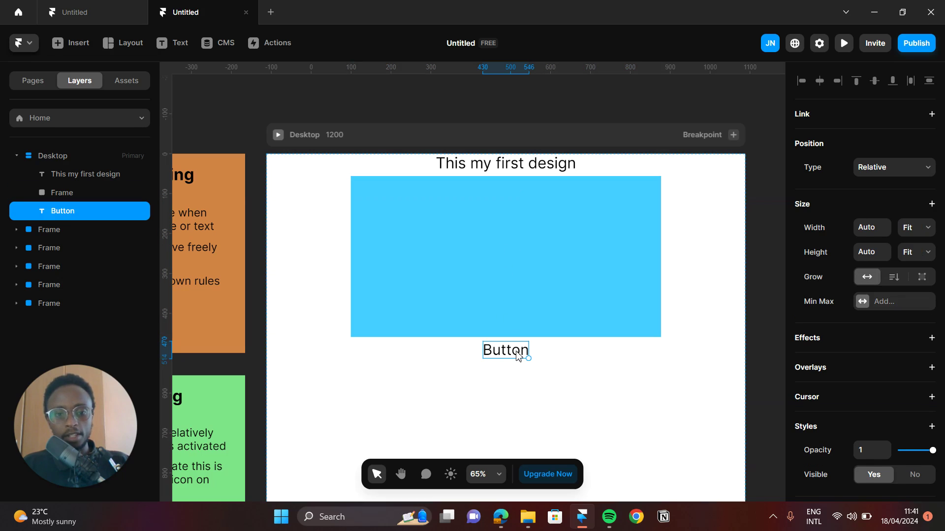
Move the "Button" text above the blue frame in the Desktop stack and return it to below the frame.
drag(517, 356, 517, 257)
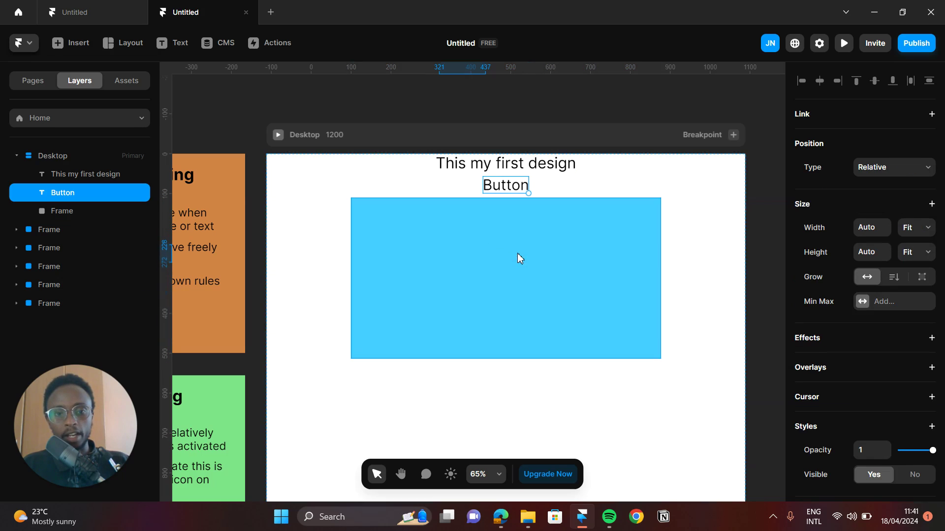
drag(510, 199, 509, 358)
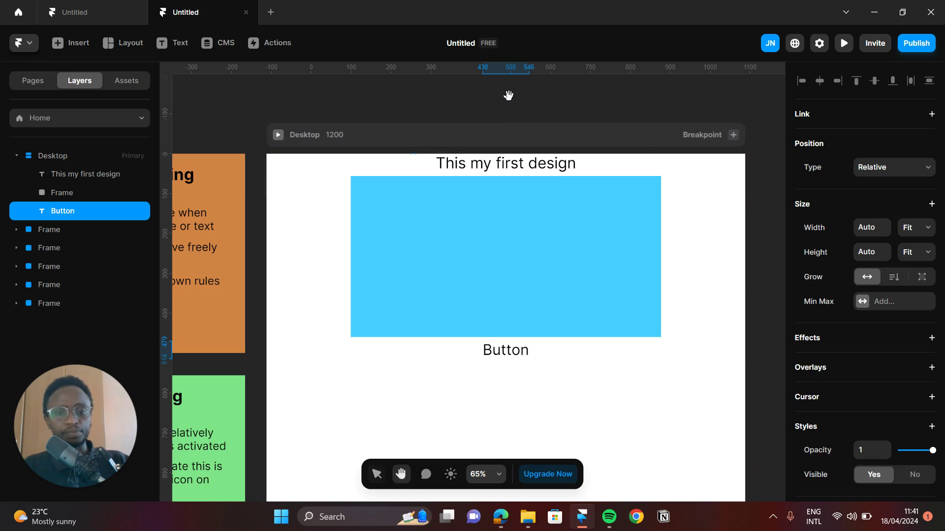
Read the Fixed positioning note for its points on how fixed frames behave and which frames it works for.
drag(590, 87, 550, 61)
key(v)
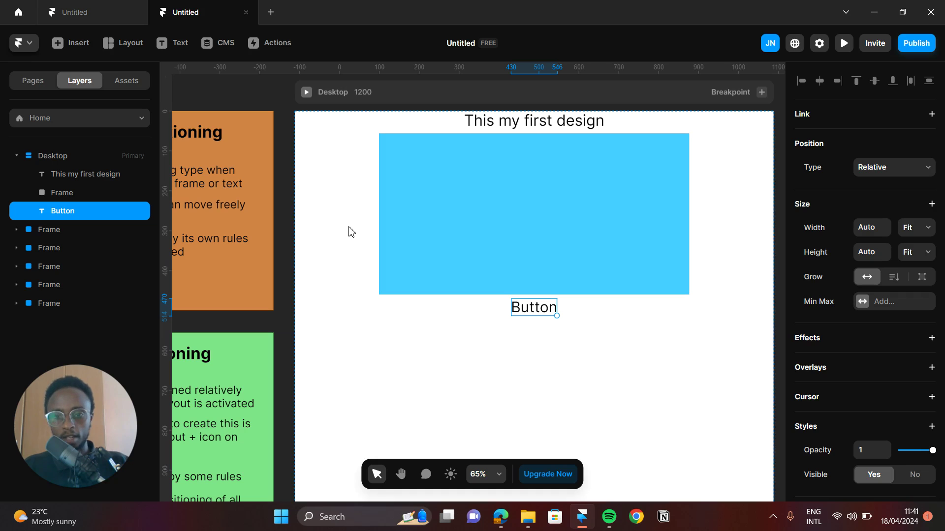
key(h)
scroll(336, 219, down, 10)
scroll(483, 172, left, 5)
key(v)
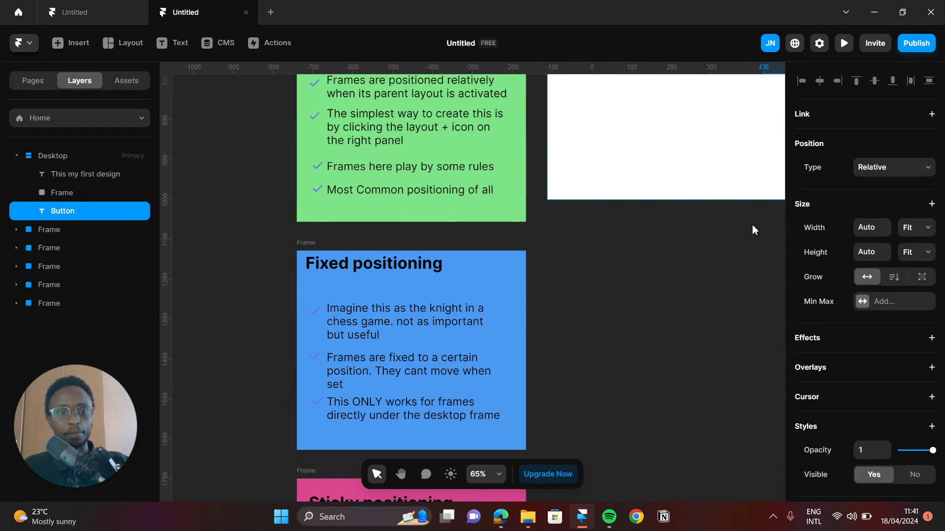
scroll(487, 227, down, 2)
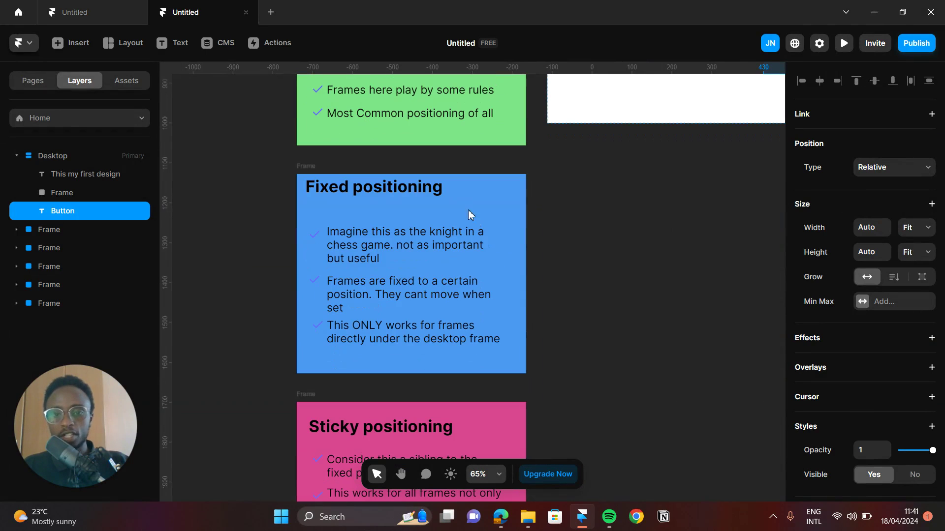
key(h)
scroll(591, 204, right, 5)
scroll(591, 204, up, 3)
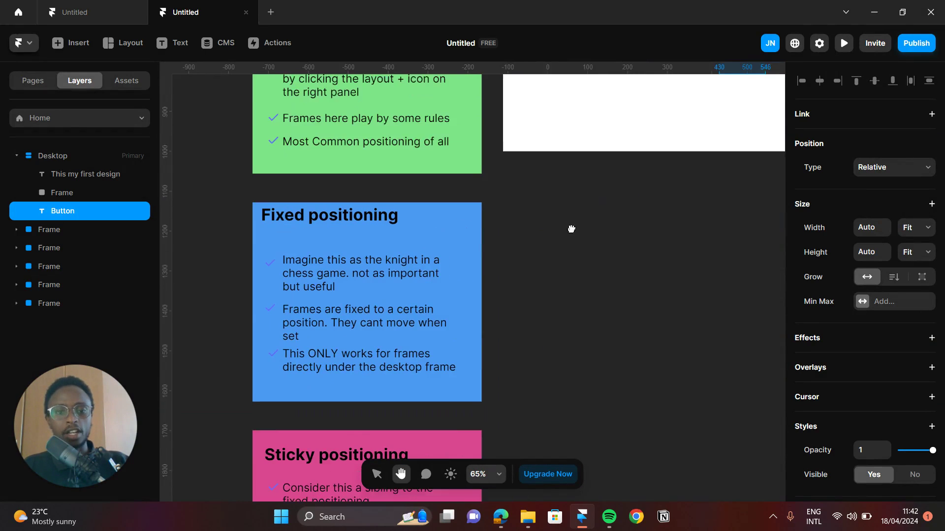
drag(369, 282, 611, 185)
key(v)
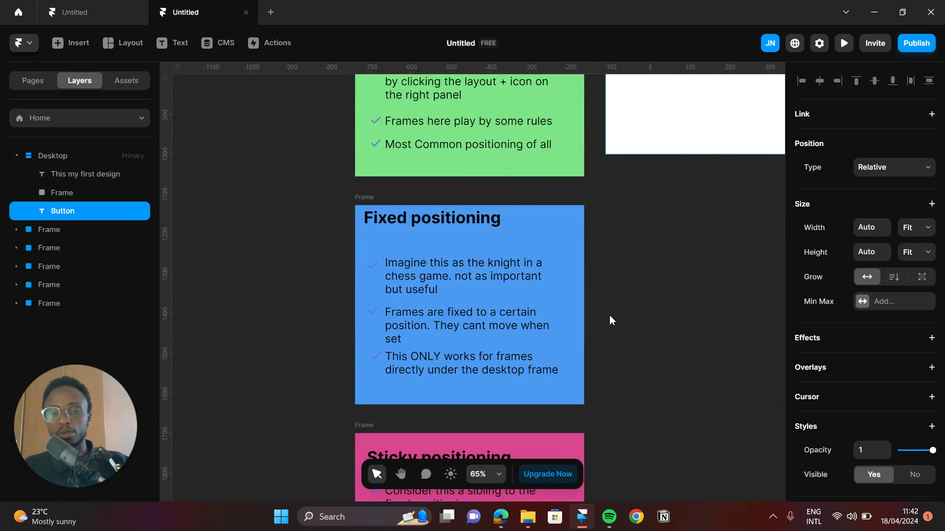
Return to the Desktop design and examine the position types of the heading text and blue frame, leaving the frame selected.
key(h)
scroll(676, 244, up, 15)
scroll(522, 300, right, 10)
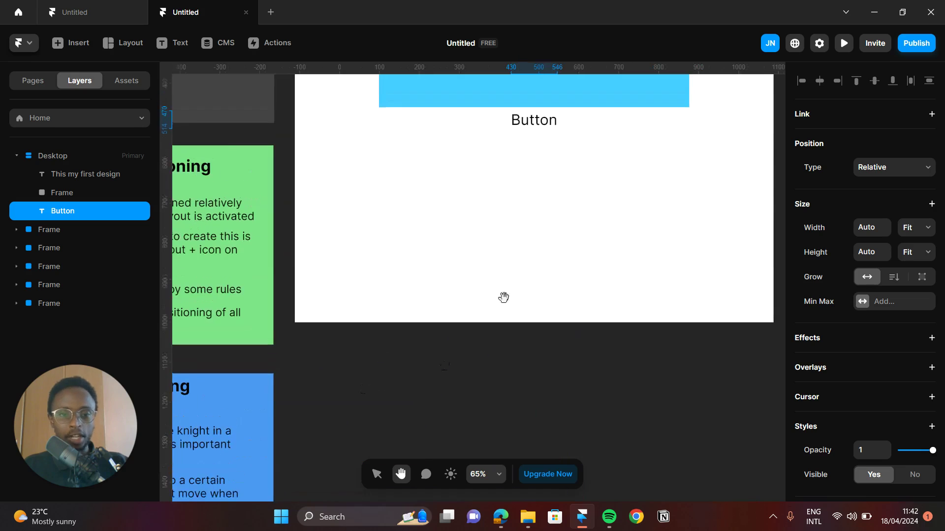
key(v)
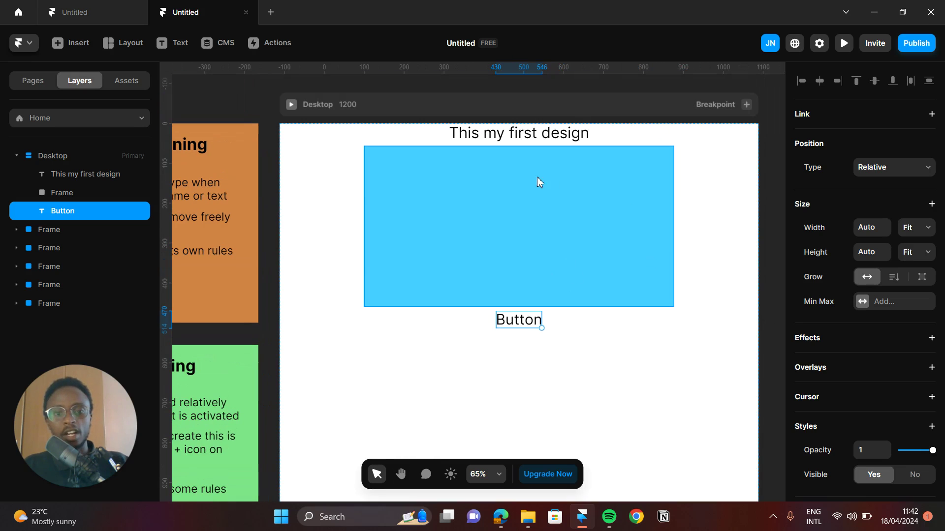
click(559, 140)
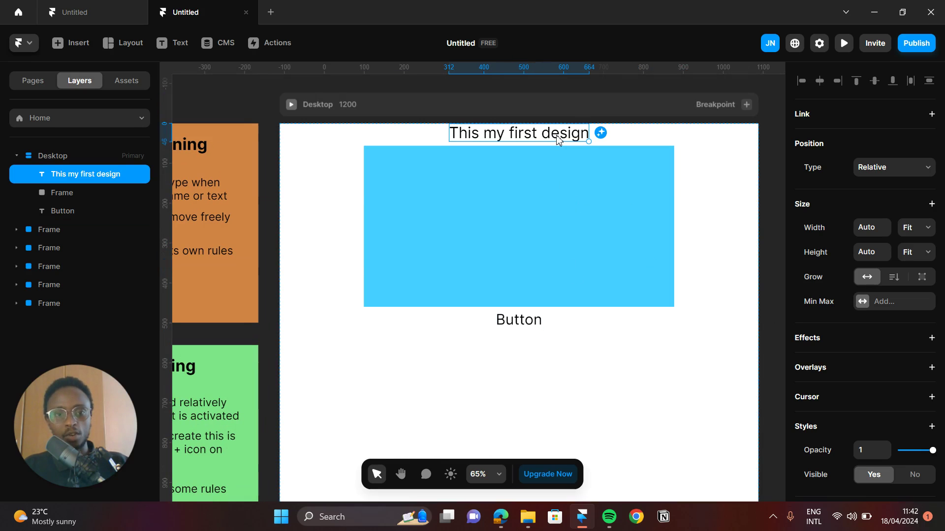
click(543, 195)
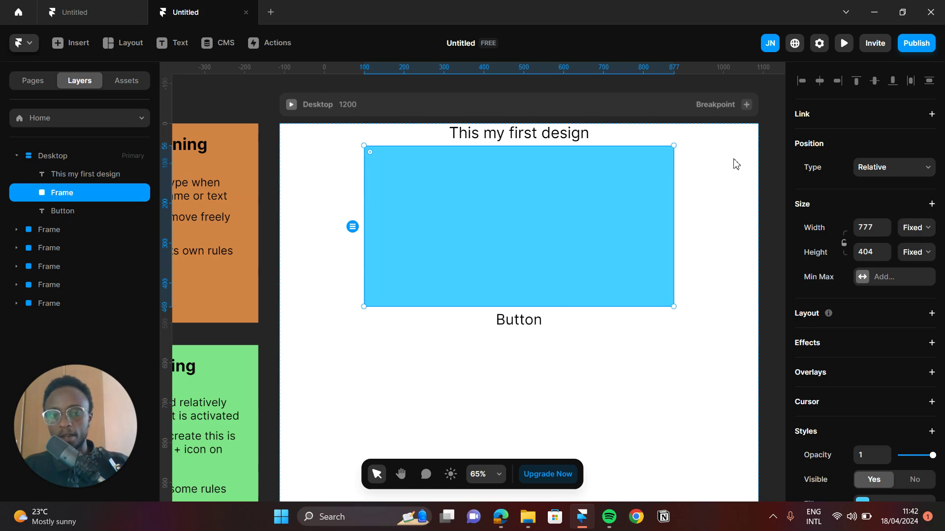
click(692, 213)
click(539, 196)
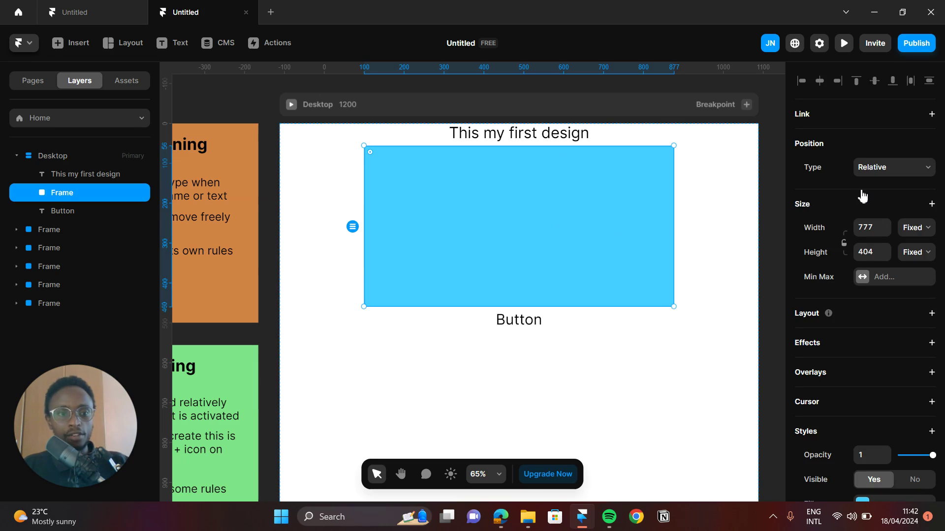
Preview the Desktop page, check how the relatively positioned blue frame behaves while scrolling, and return to the canvas.
click(292, 105)
scroll(549, 206, down, 3)
scroll(550, 202, up, 4)
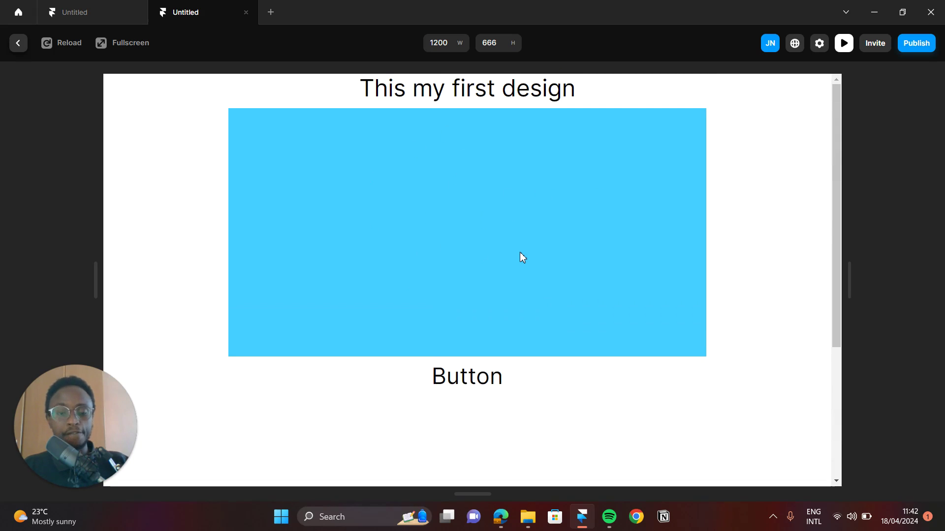
scroll(729, 177, down, 4)
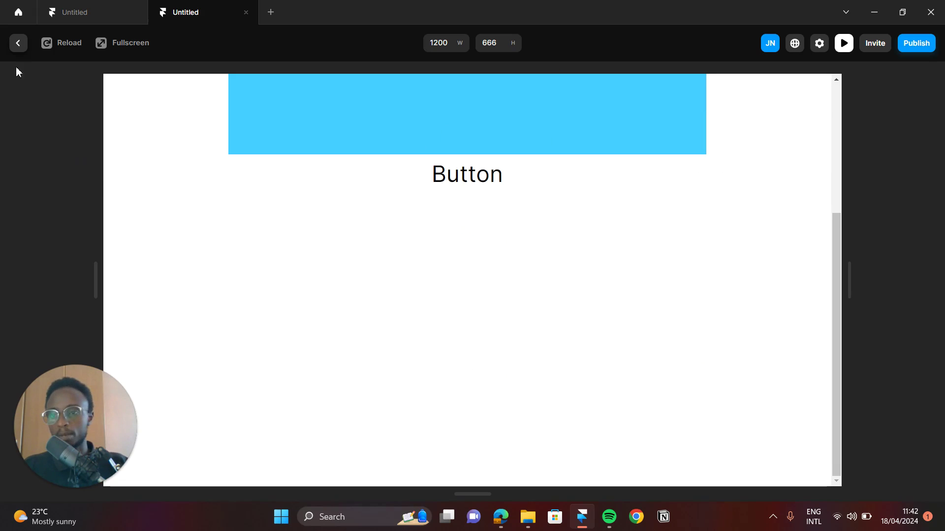
click(18, 43)
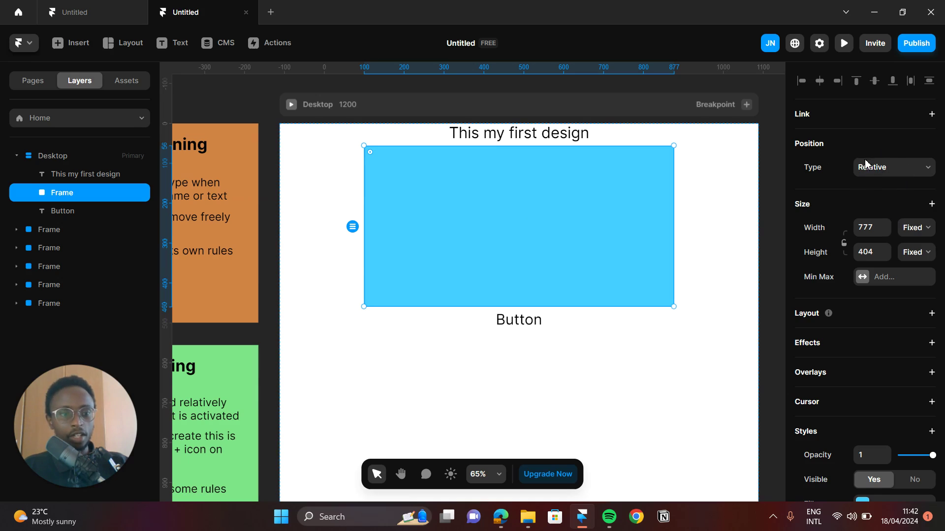
Set the blue frame's position type to Fixed and check its scrolling behaviour in the Desktop preview.
click(928, 169)
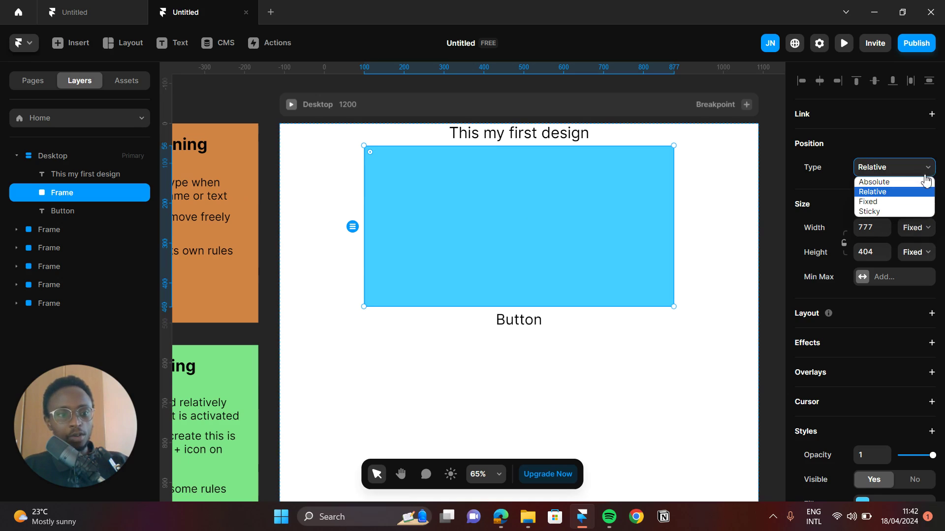
click(903, 208)
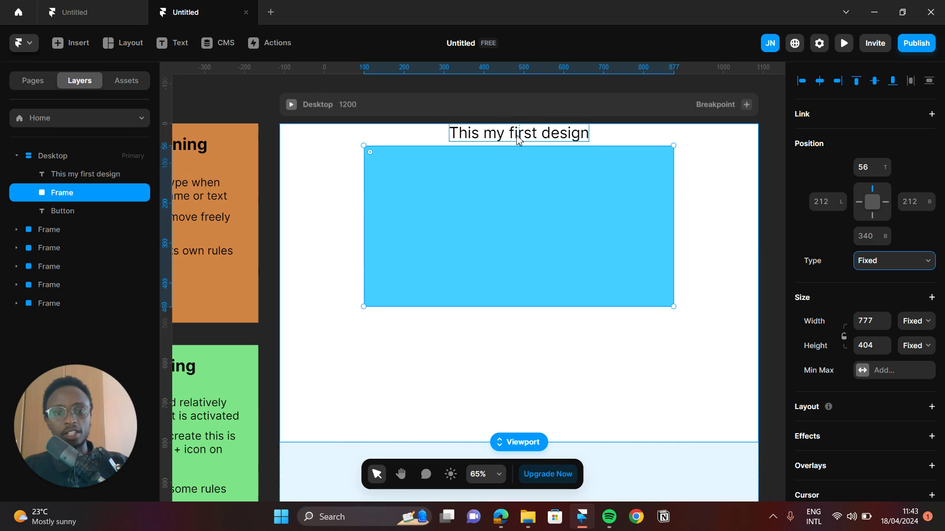
click(292, 105)
scroll(738, 213, down, 5)
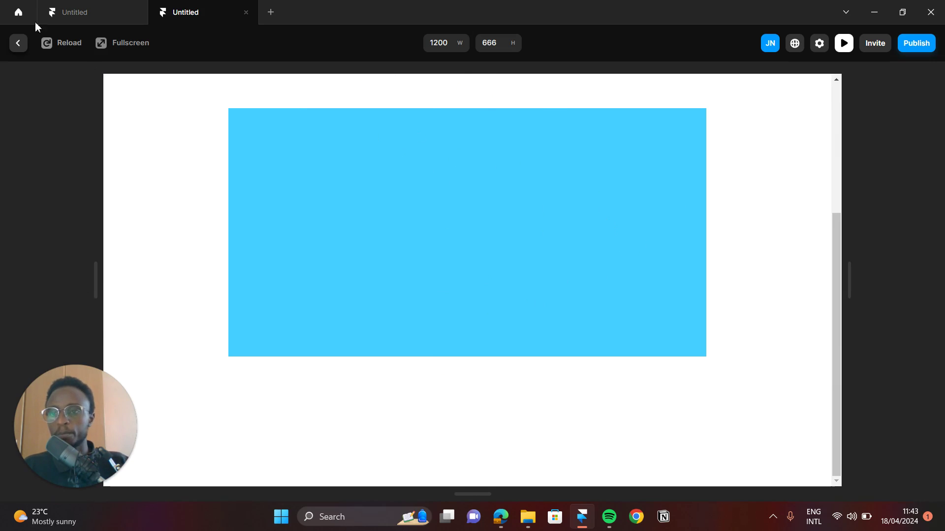
click(19, 43)
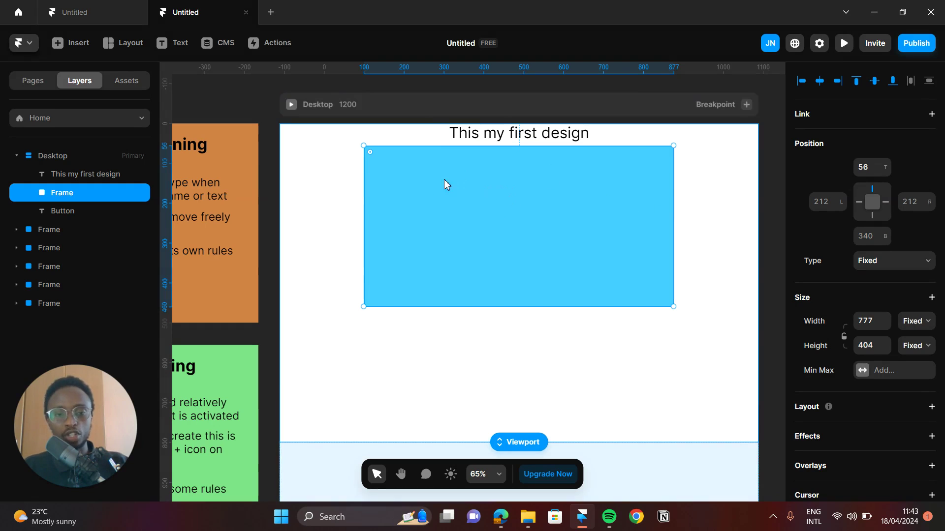
Compare the Fixed positioning and Sticky positioning notes for which frames each type applies to.
key(h)
drag(389, 230, 580, 139)
scroll(578, 236, down, 3)
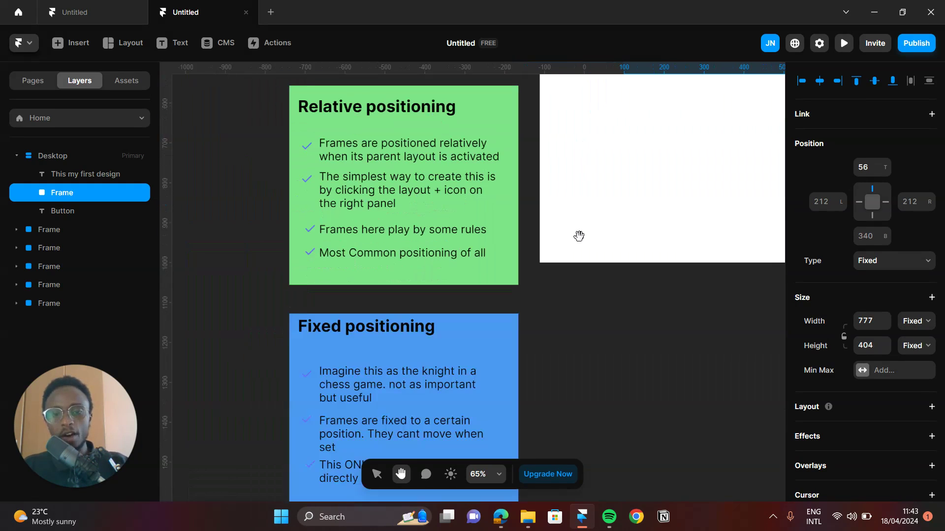
key(v)
scroll(547, 189, down, 5)
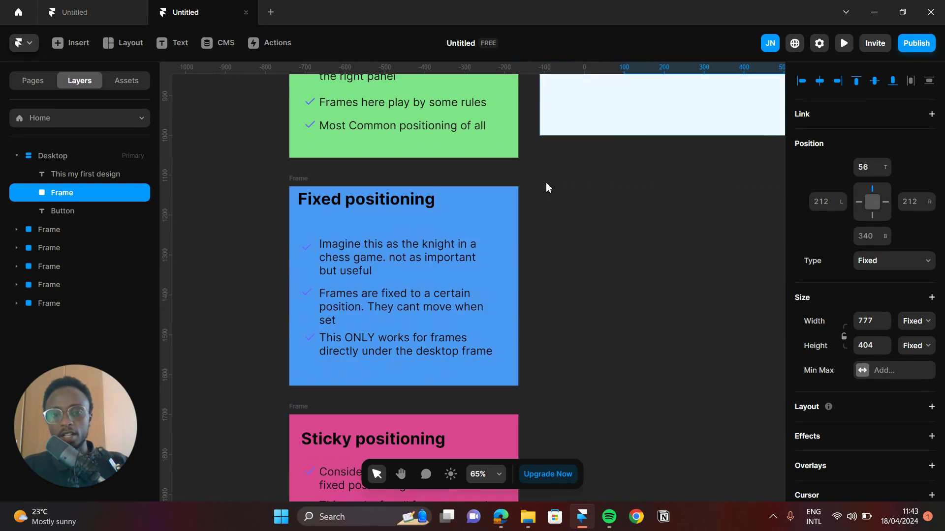
scroll(546, 187, down, 6)
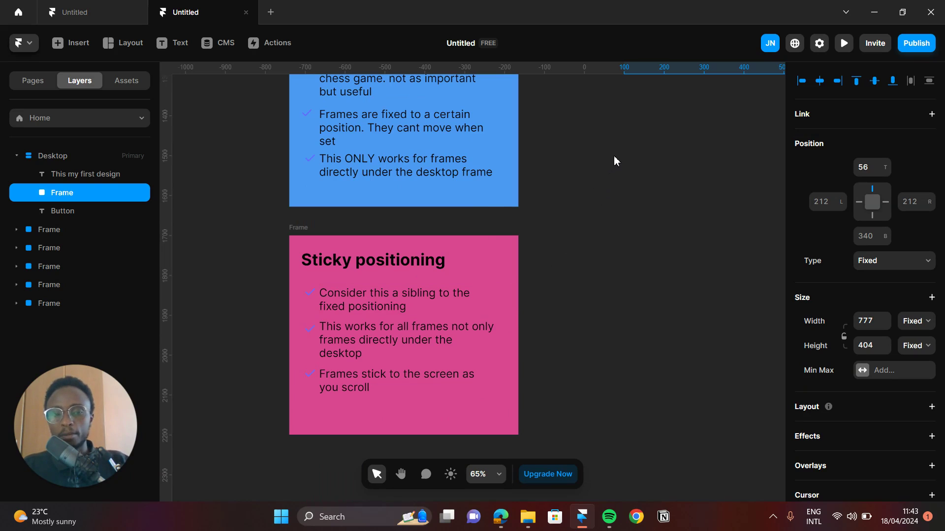
scroll(527, 128, up, 2)
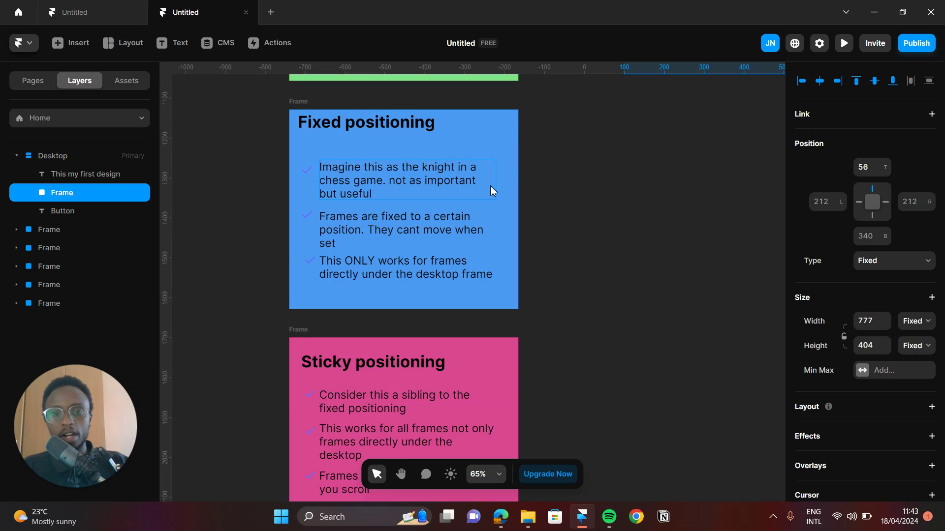
scroll(507, 178, down, 2)
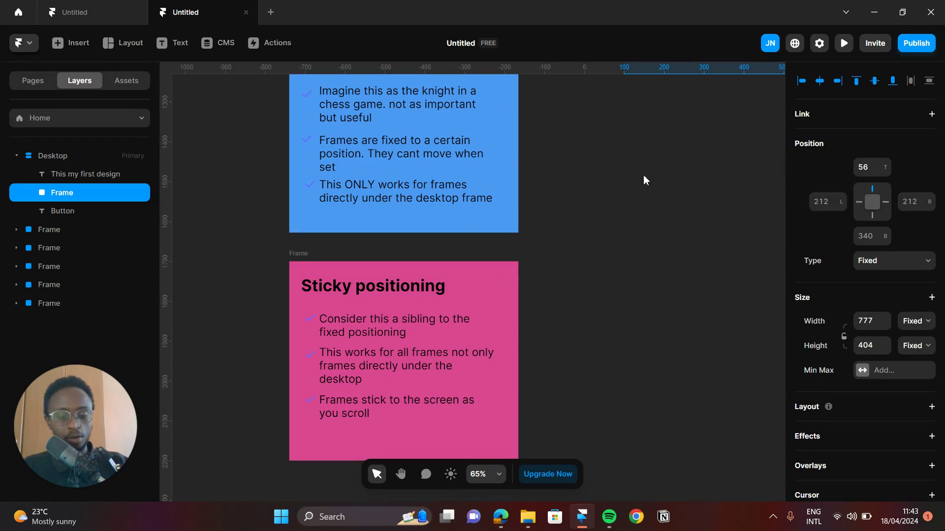
Return to the Desktop design and examine how the blue frame is nested directly under the Desktop layer.
key(h)
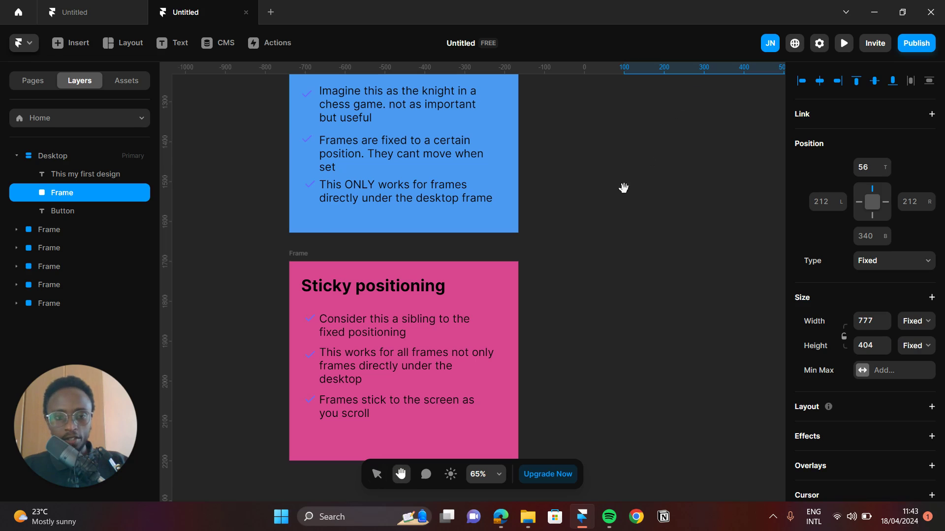
scroll(621, 110, up, 15)
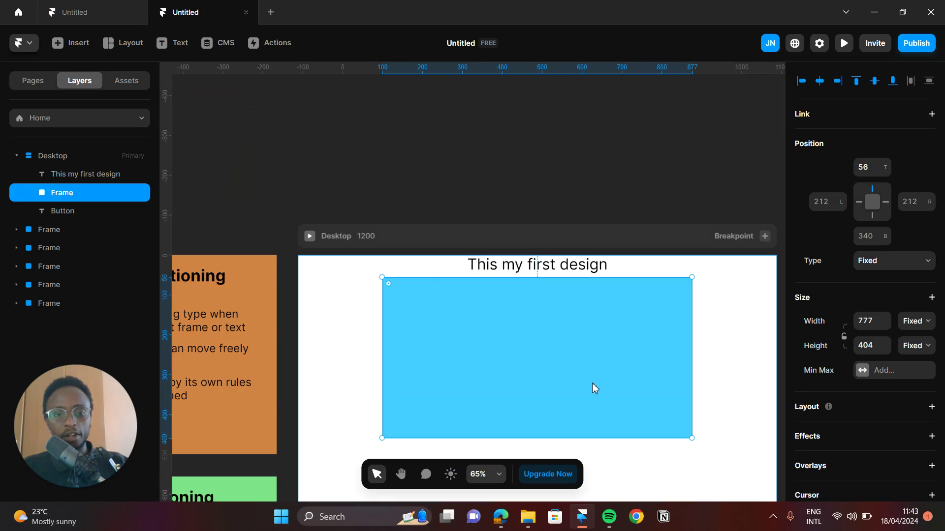
click(91, 159)
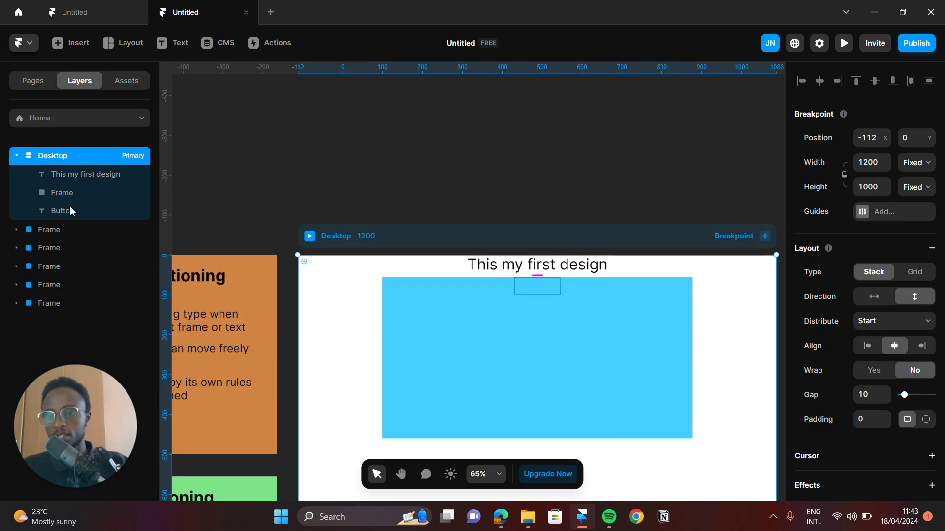
click(78, 196)
click(88, 161)
click(66, 195)
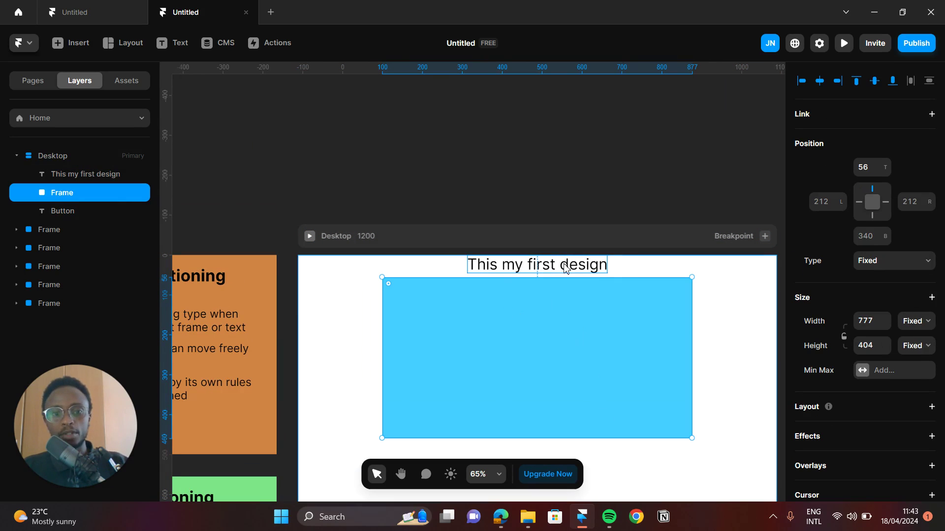
Draw a nested frame about 359 by 210 inside the blue frame and centre it within its parent.
scroll(551, 287, down, 3)
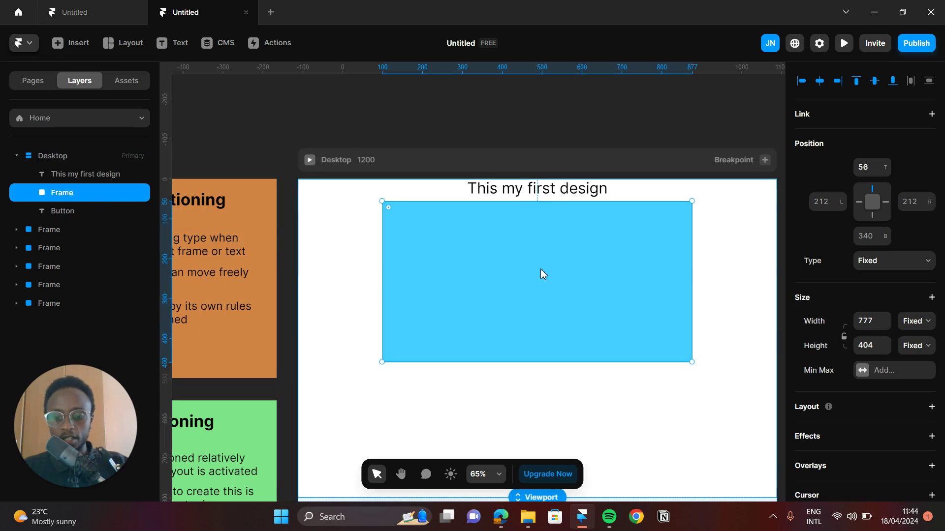
key(f)
drag(488, 238, 632, 321)
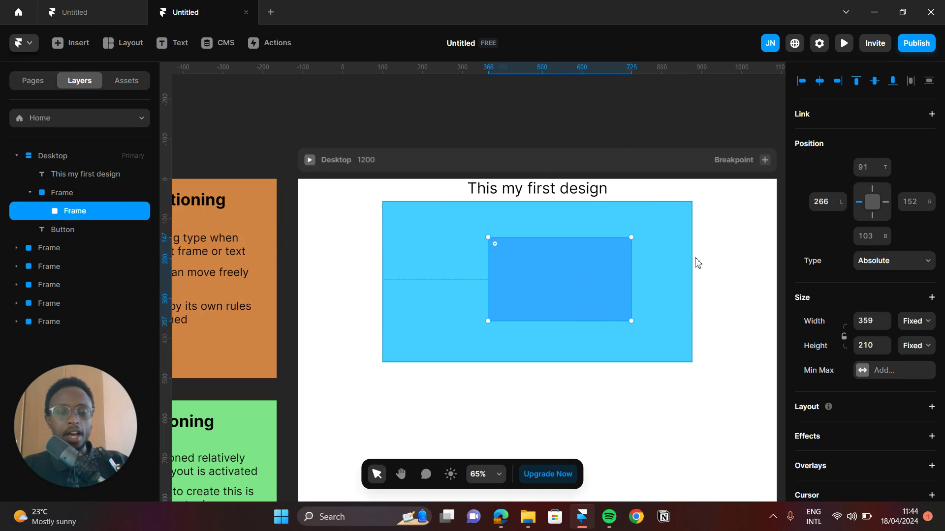
click(728, 249)
click(537, 290)
drag(570, 270, 549, 275)
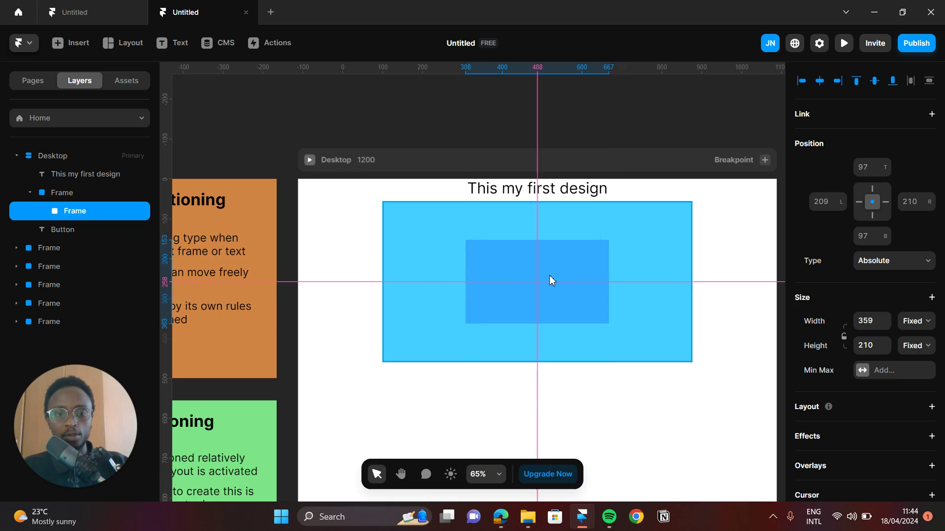
Check the nested frame's available position types, compare its layer level with the blue frame and Desktop, and clear the selection.
click(886, 266)
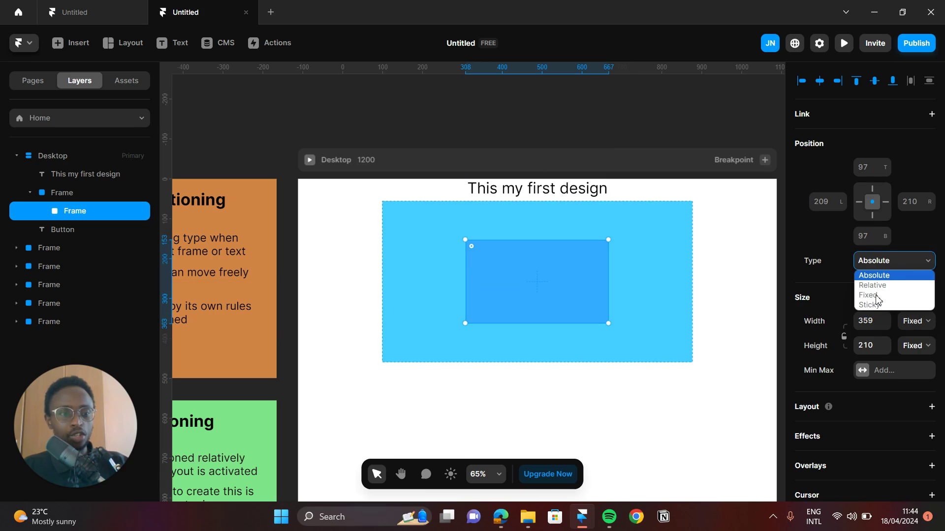
click(648, 273)
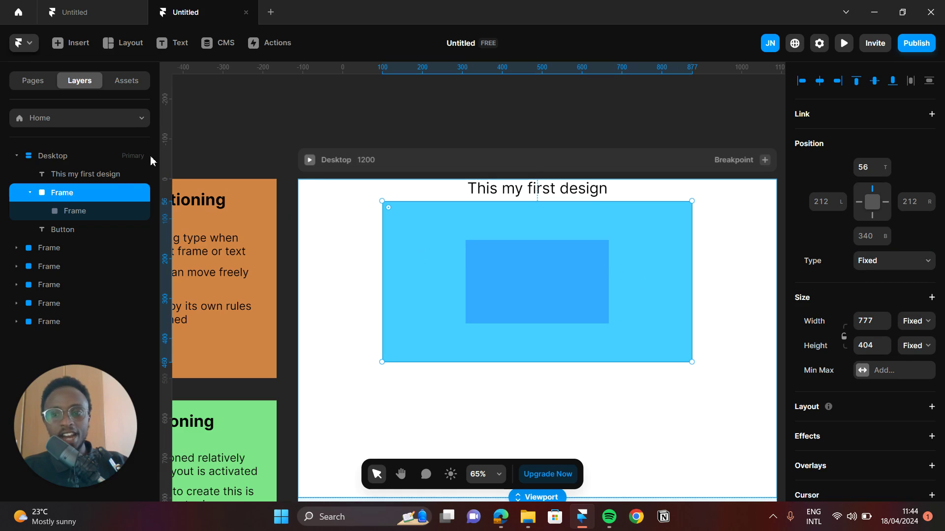
click(109, 160)
click(95, 197)
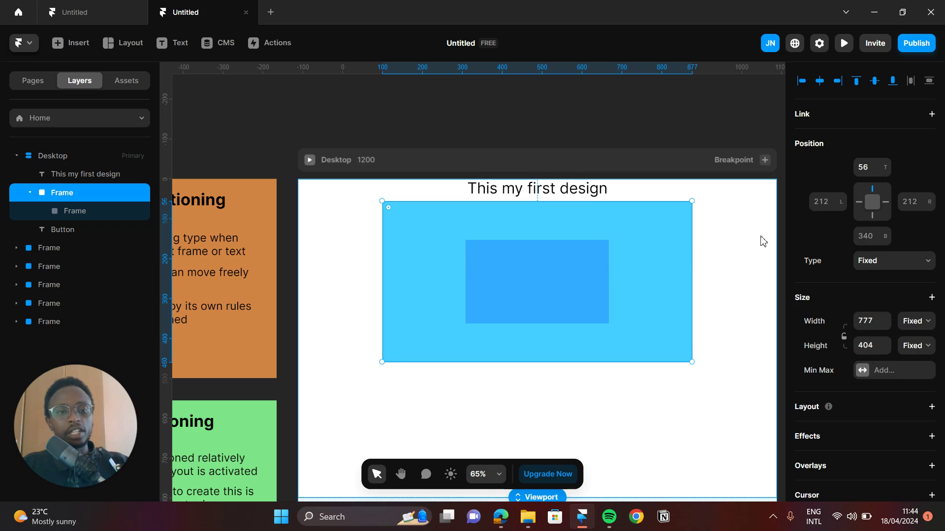
key(Escape)
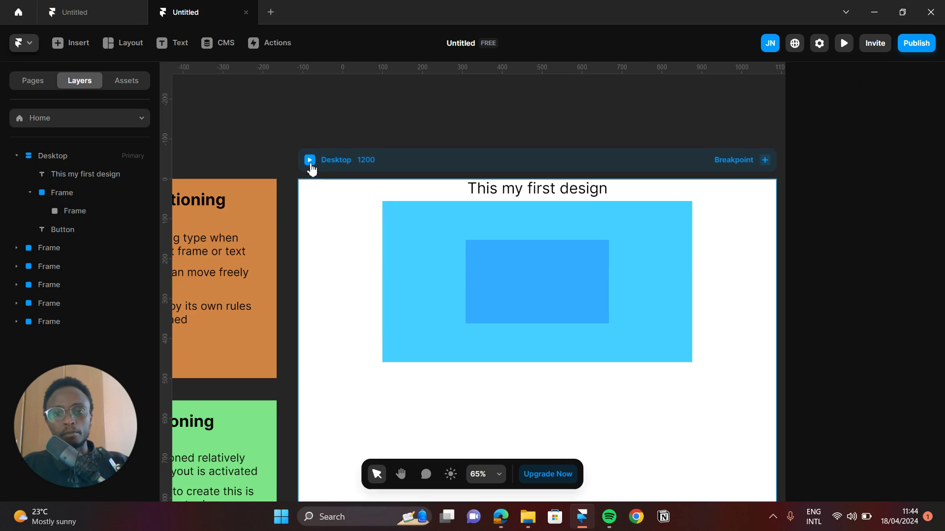
Compare the blue frame's position settings with the nested frame's and examine which position types the nested frame offers.
click(573, 297)
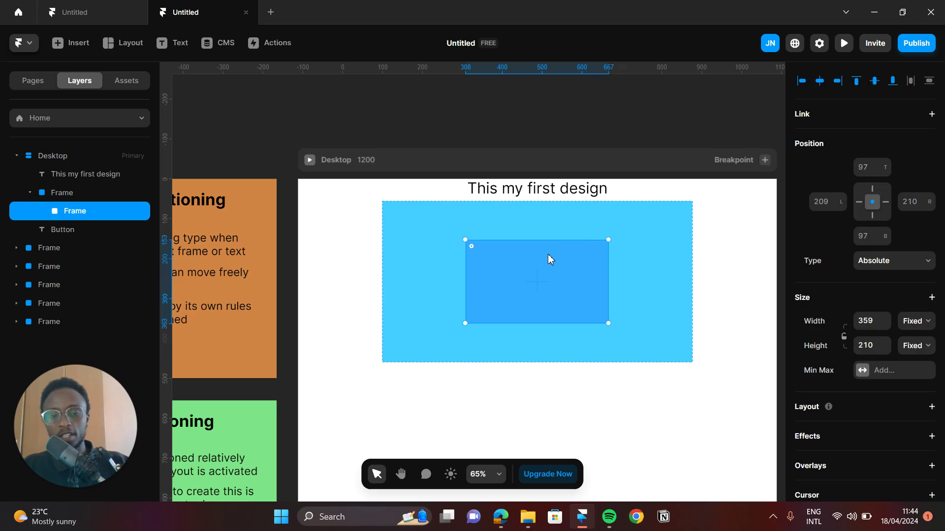
click(554, 226)
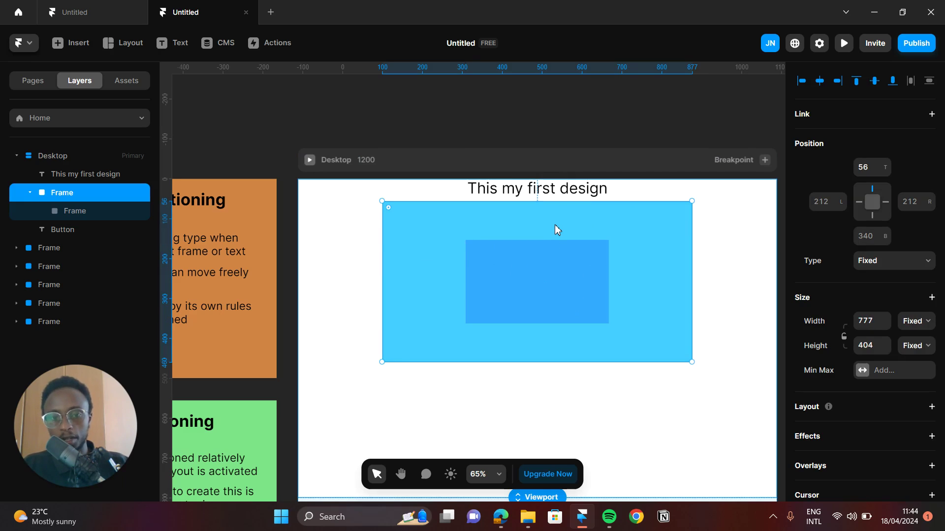
click(543, 266)
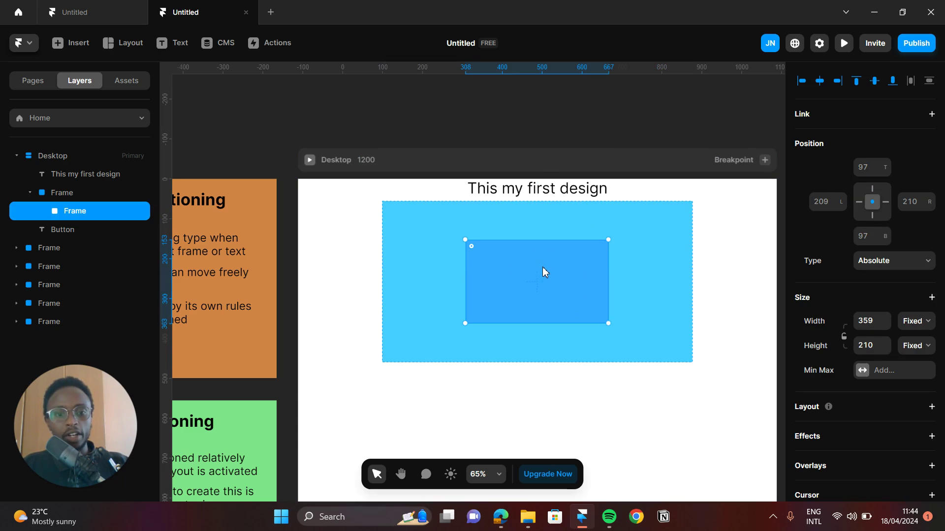
click(889, 273)
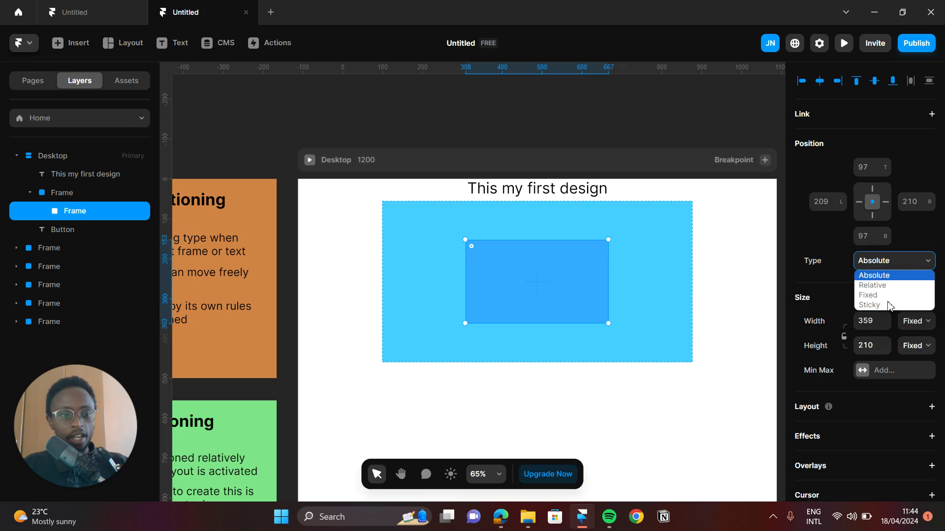
click(884, 262)
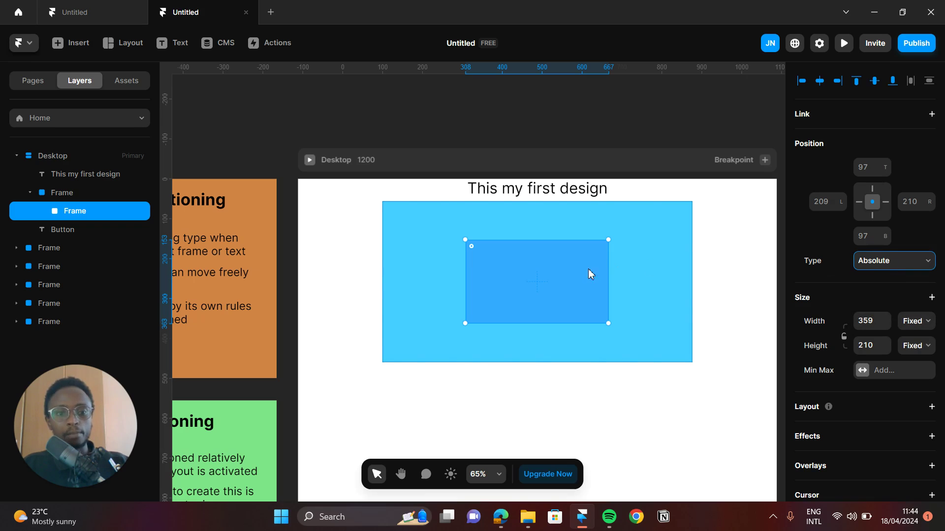
click(892, 266)
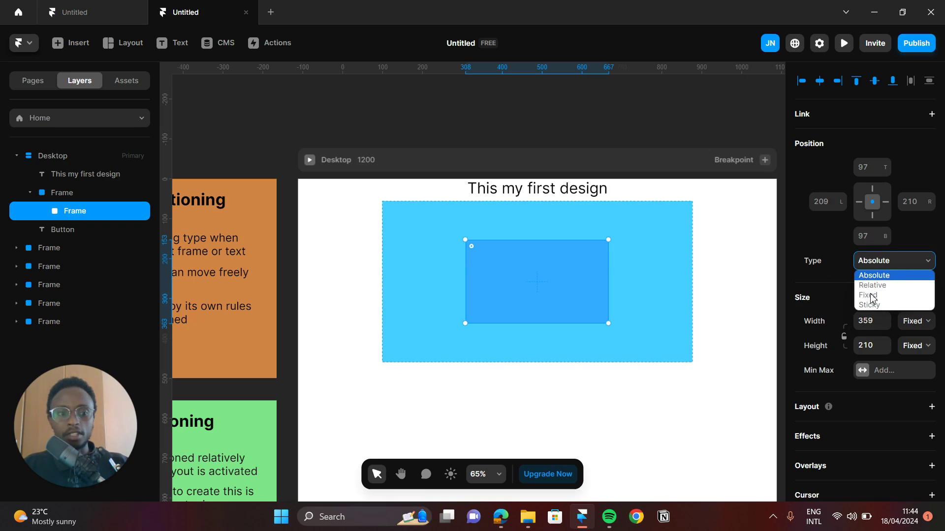
click(716, 246)
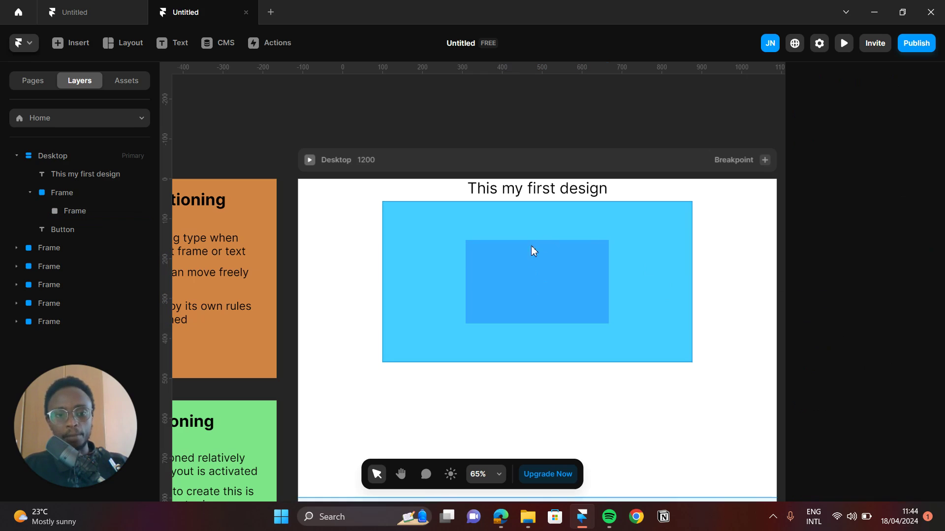
scroll(501, 217, down, 2)
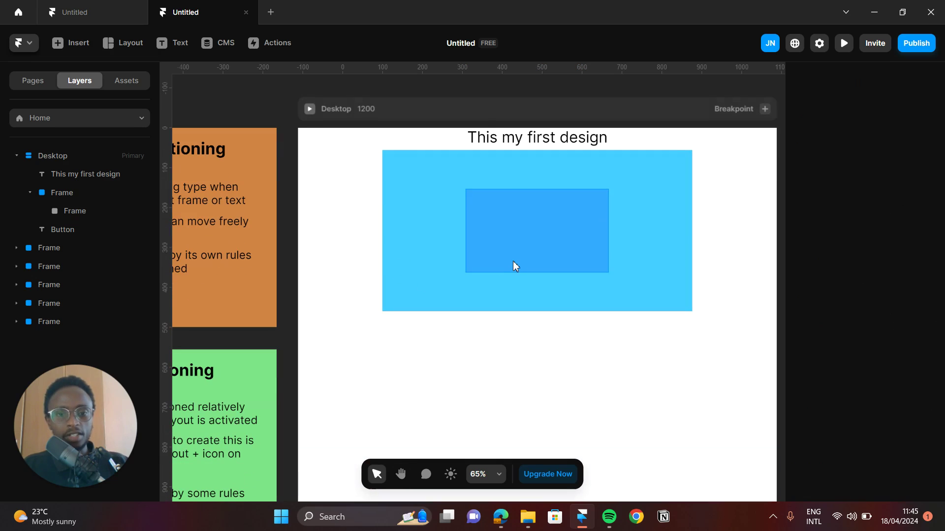
click(544, 236)
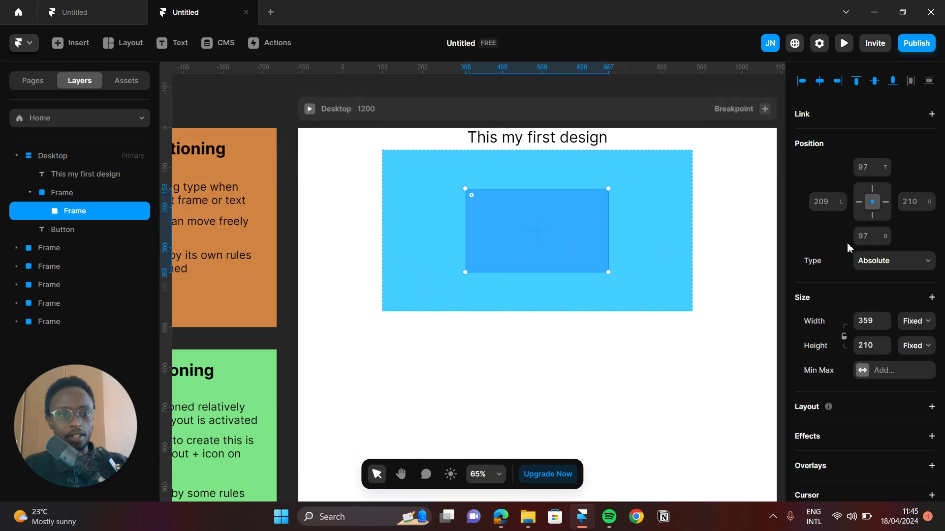
click(881, 262)
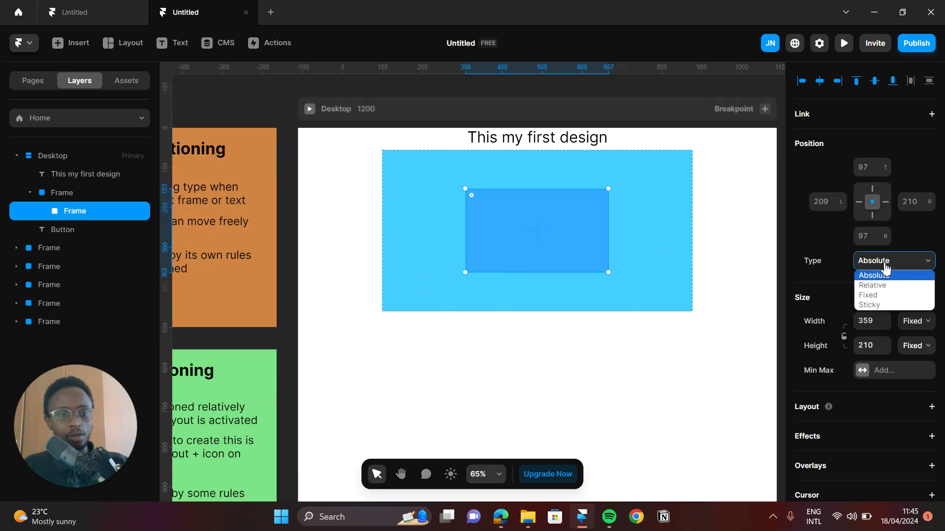
Add a stack layout to the blue frame.
click(638, 193)
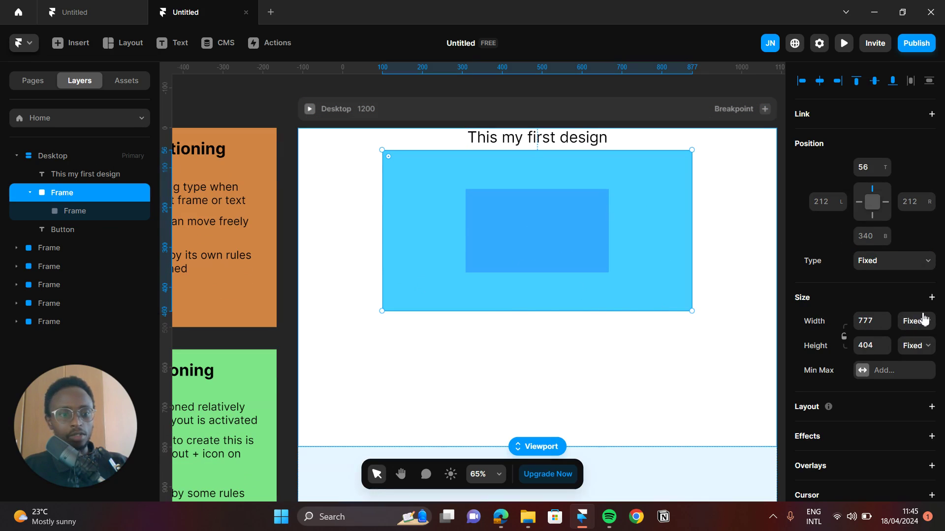
scroll(923, 318, down, 3)
click(931, 284)
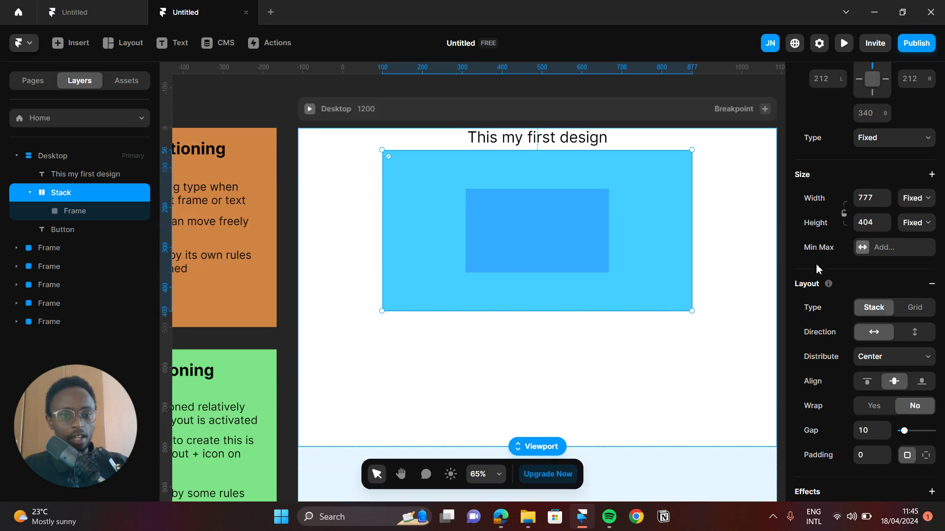
Set the nested frame's position type to Sticky.
click(74, 213)
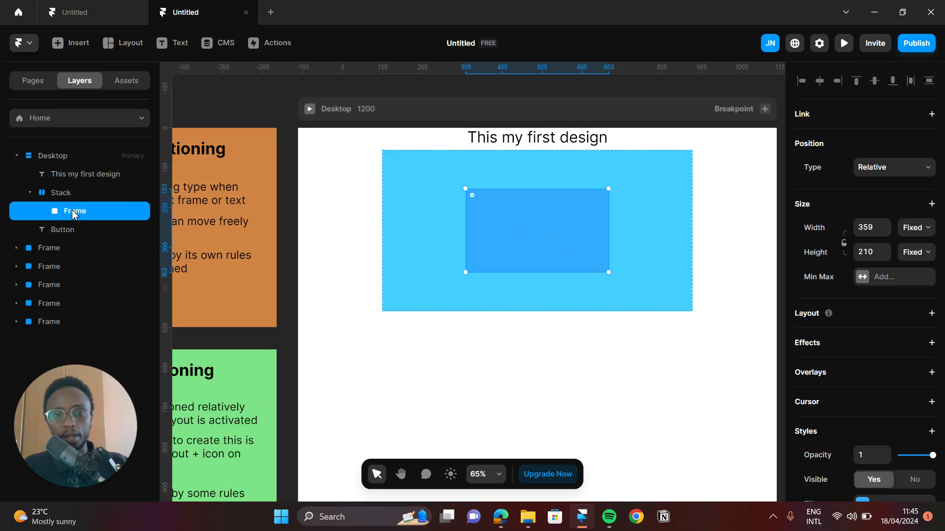
click(875, 175)
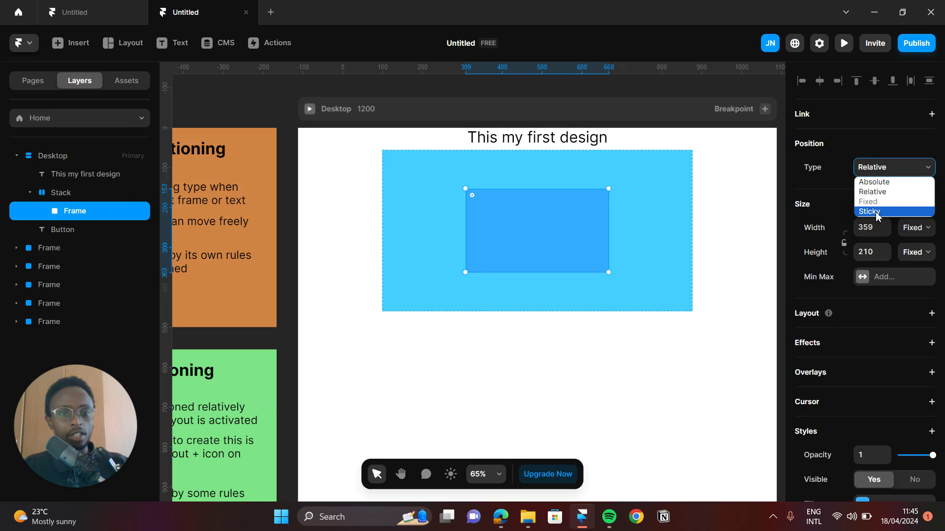
click(875, 213)
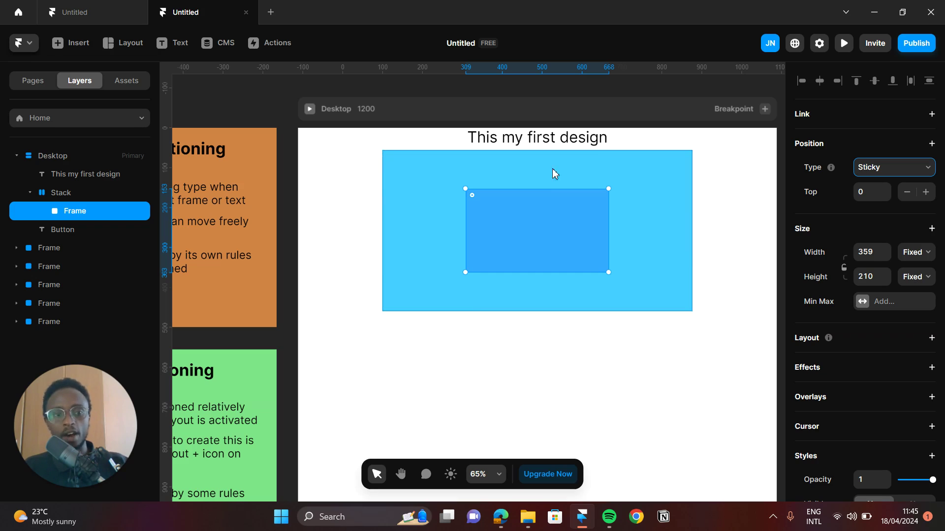
Set the blue stack's position type to Relative.
click(615, 204)
click(910, 140)
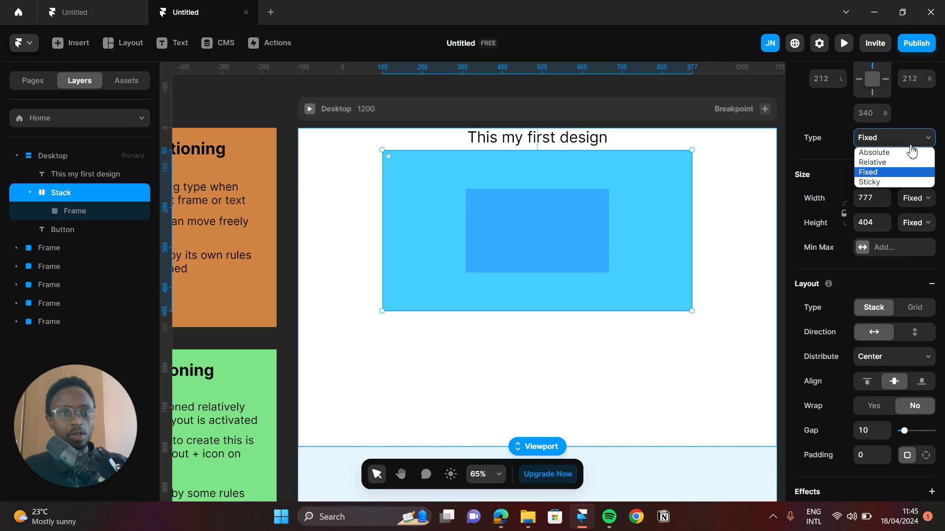
click(881, 161)
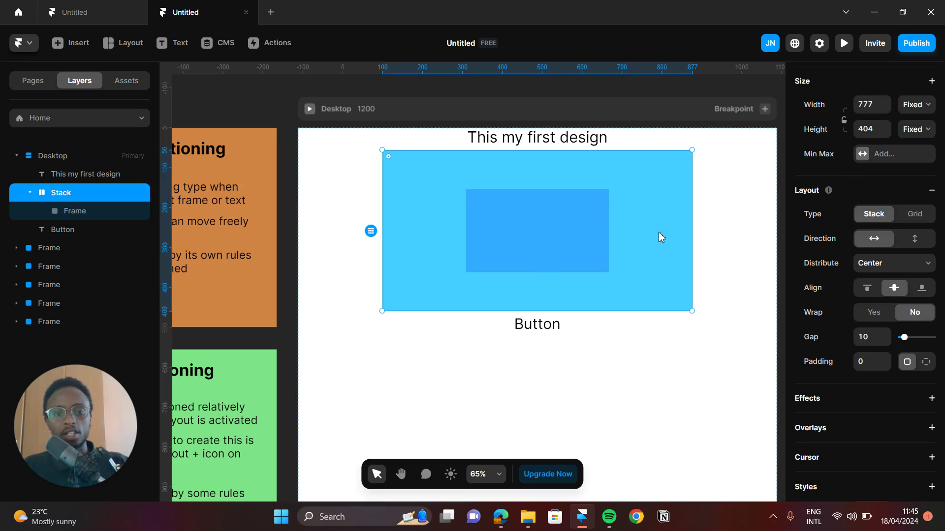
Preview the Desktop page, check how the nested frame behaves while the page scrolls, and return to the canvas.
click(310, 109)
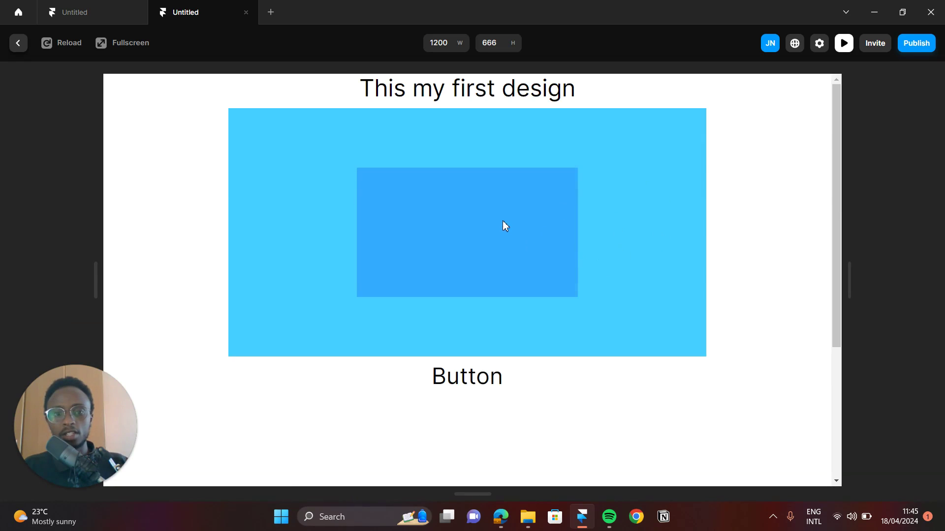
scroll(507, 219, down, 4)
scroll(520, 147, up, 4)
scroll(487, 168, down, 4)
scroll(492, 148, up, 4)
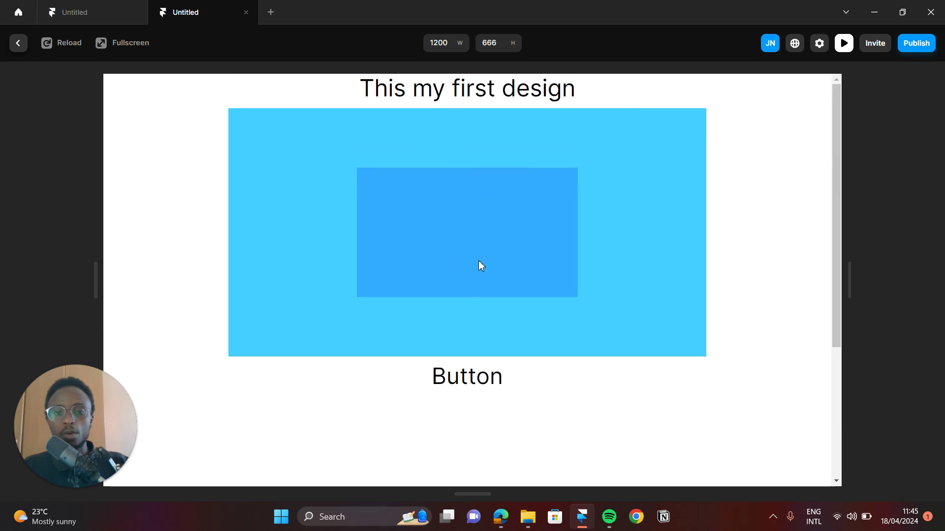
click(18, 43)
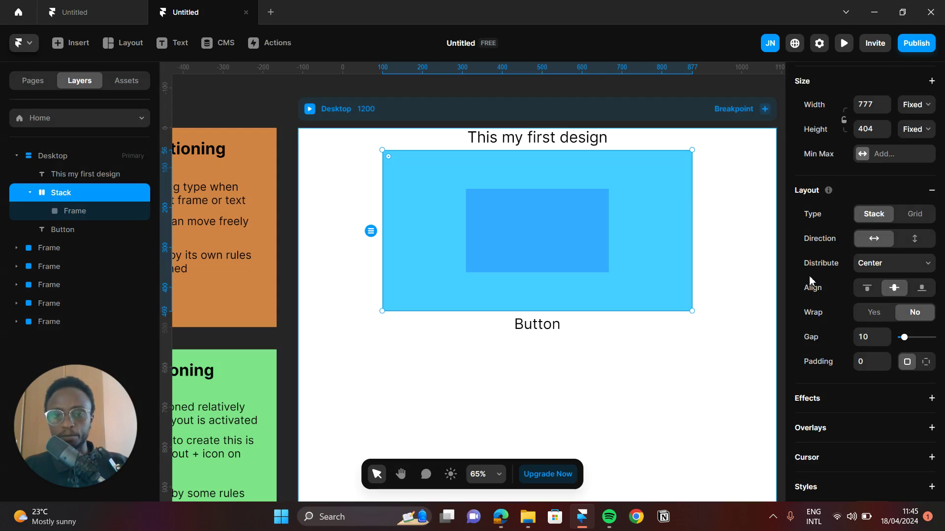
Reapply the Sticky type to the nested frame, recheck its scrolling behaviour in the preview, and return to the canvas.
click(522, 226)
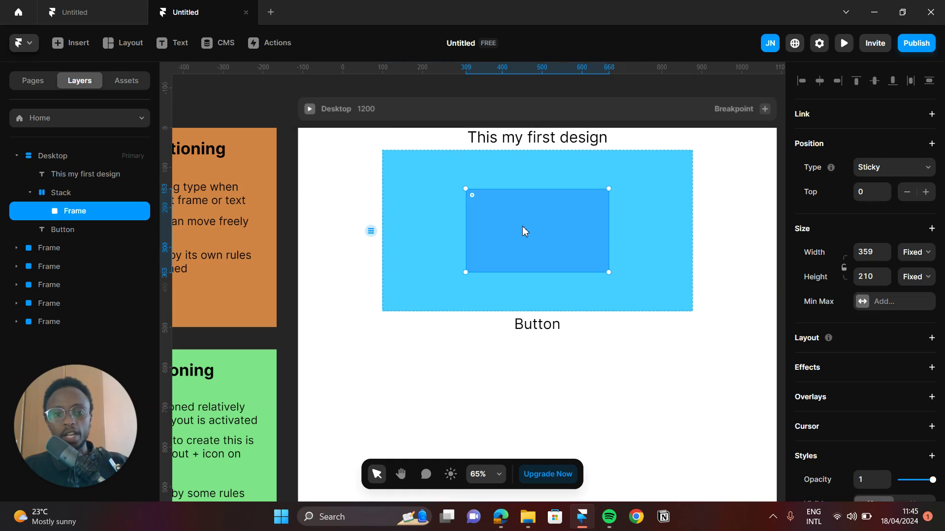
click(891, 166)
click(868, 213)
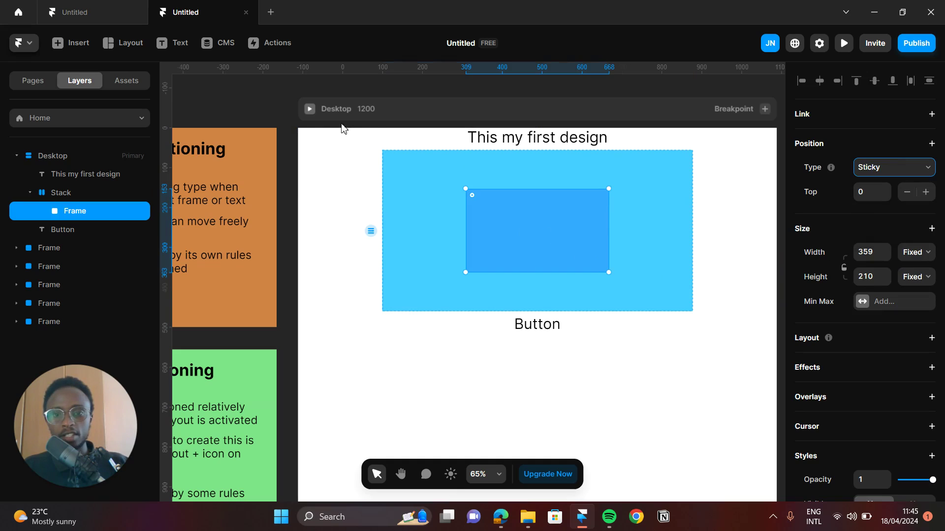
click(309, 109)
scroll(670, 199, down, 4)
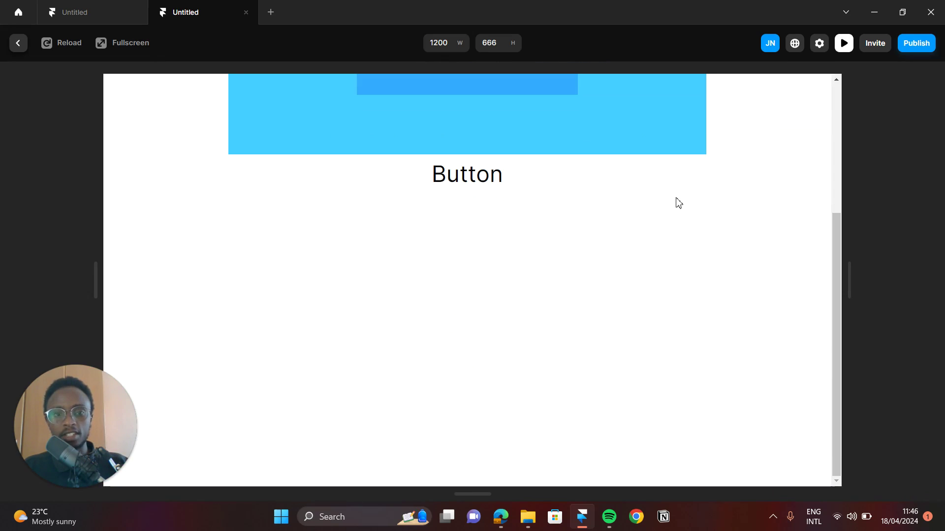
scroll(677, 201, up, 4)
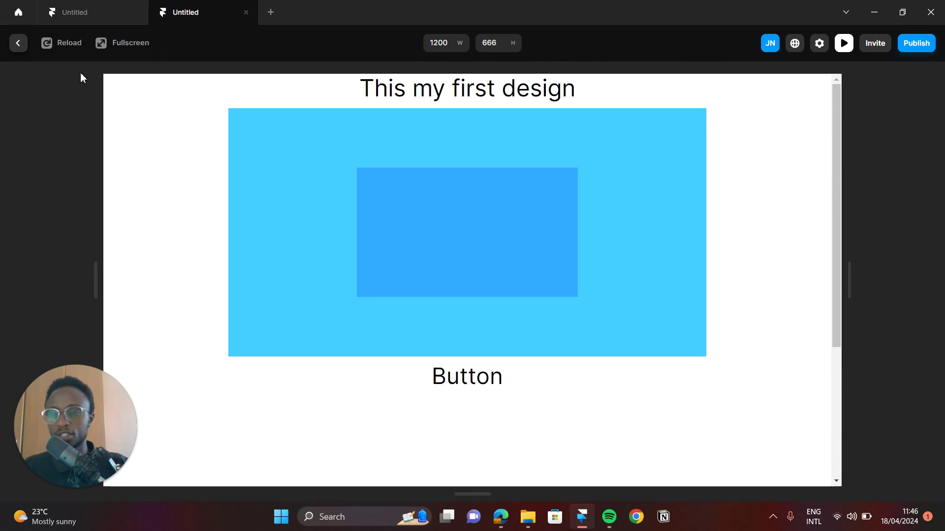
click(18, 43)
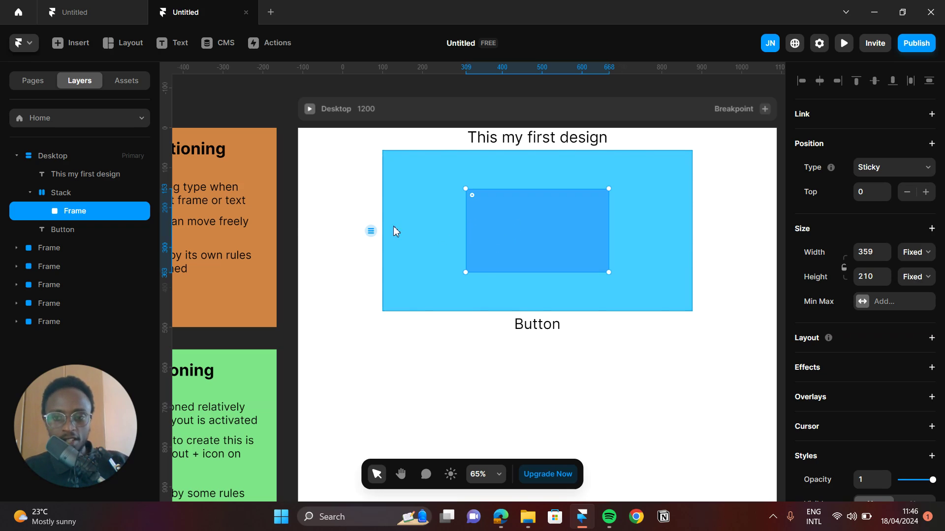
Examine the layer hierarchy and settings of the nested frame, its parent stack and the Desktop breakpoint.
click(93, 196)
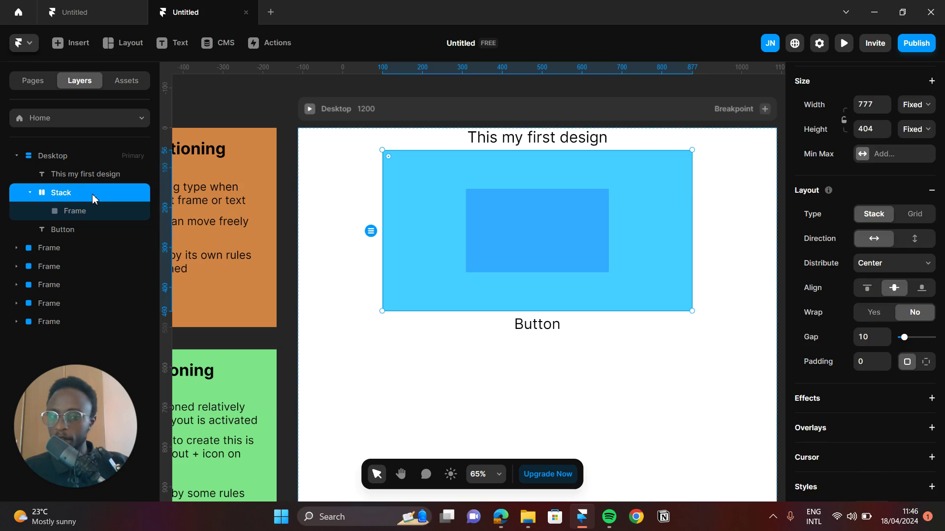
click(82, 211)
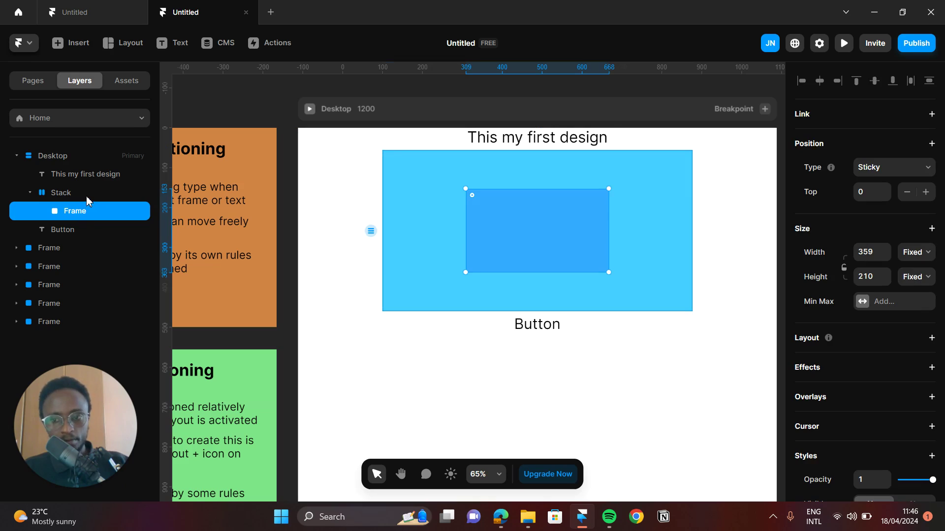
click(89, 197)
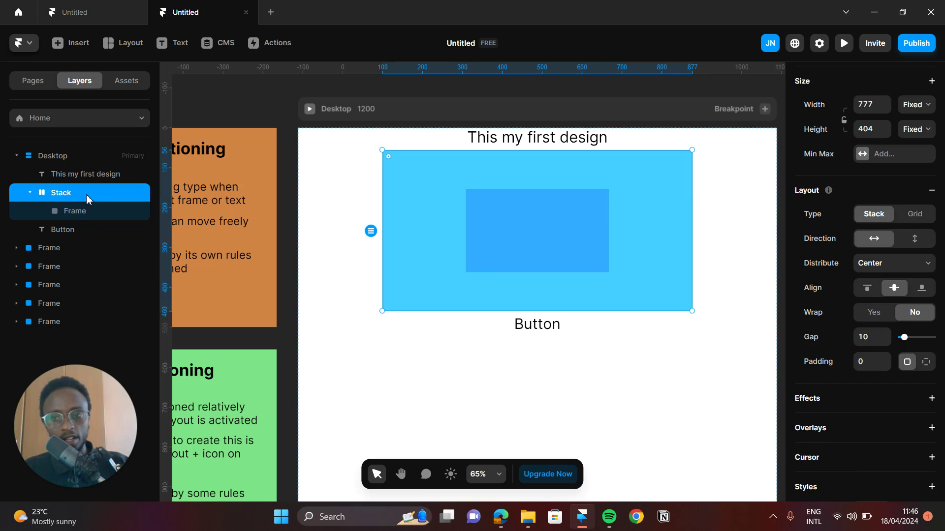
click(78, 156)
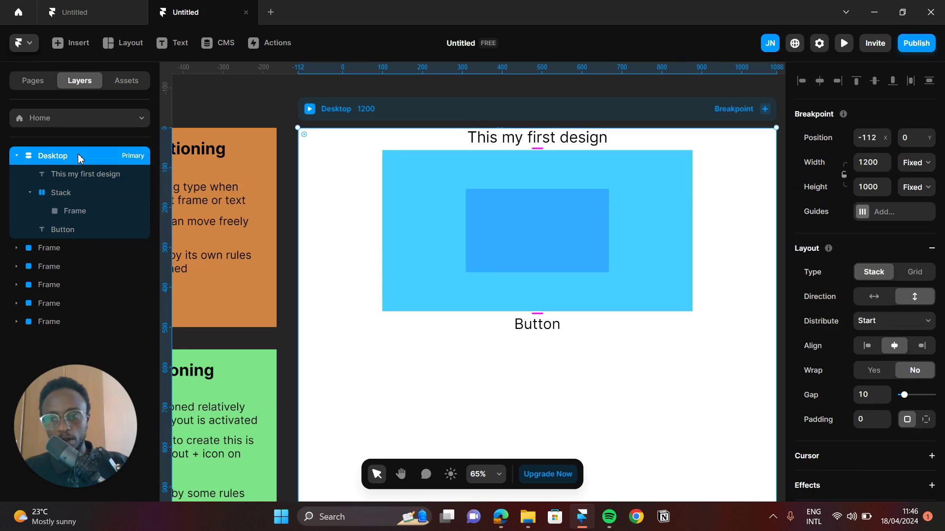
click(79, 211)
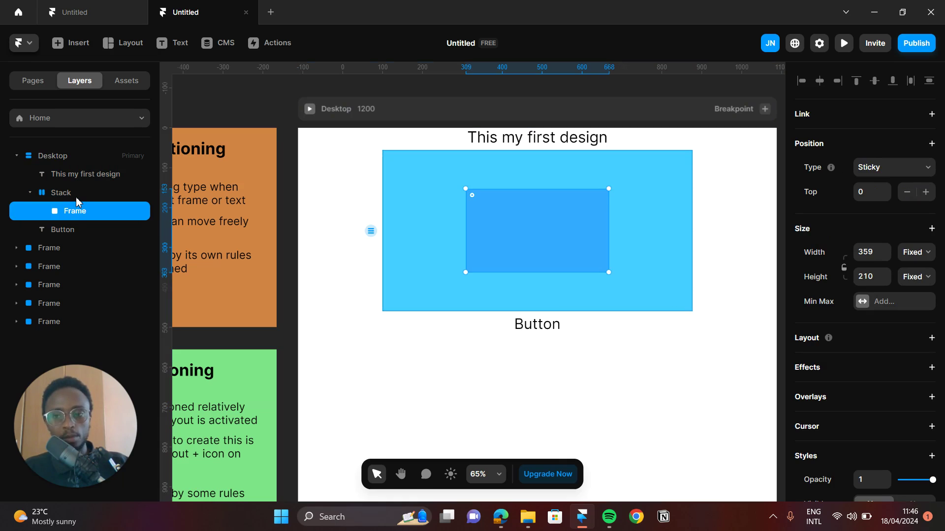
Set the blue stack's overflow to Visible.
click(77, 194)
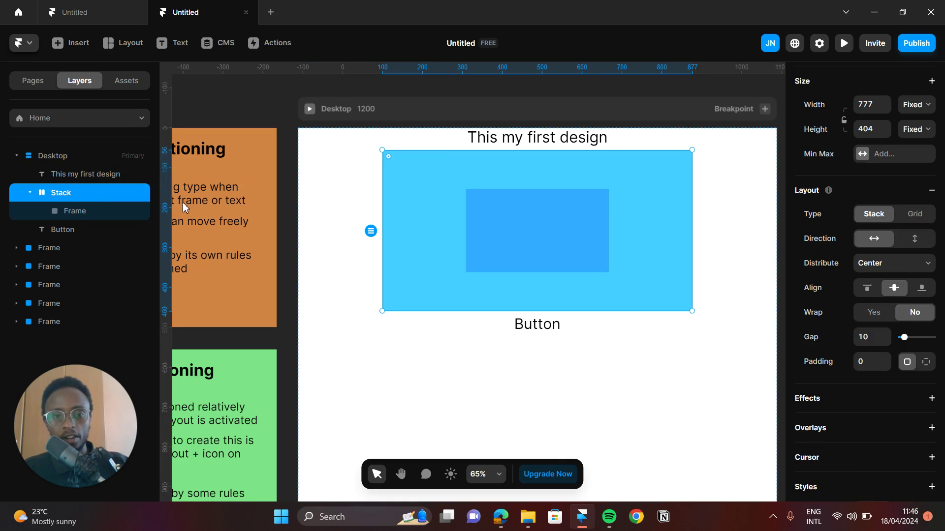
scroll(845, 277, down, 6)
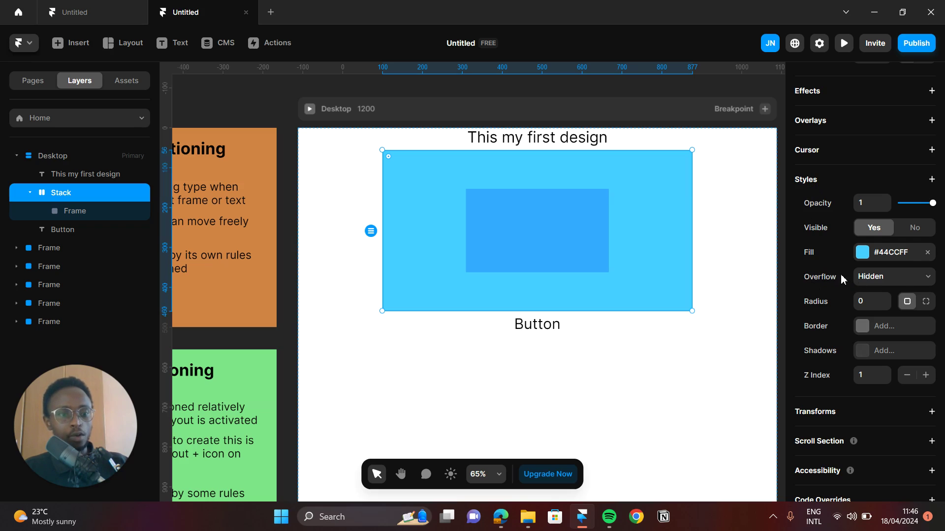
click(922, 283)
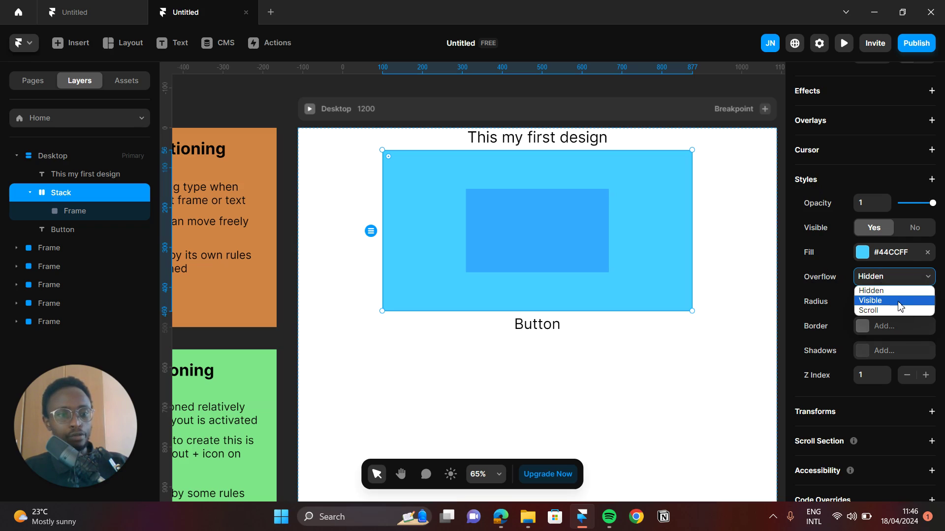
click(899, 301)
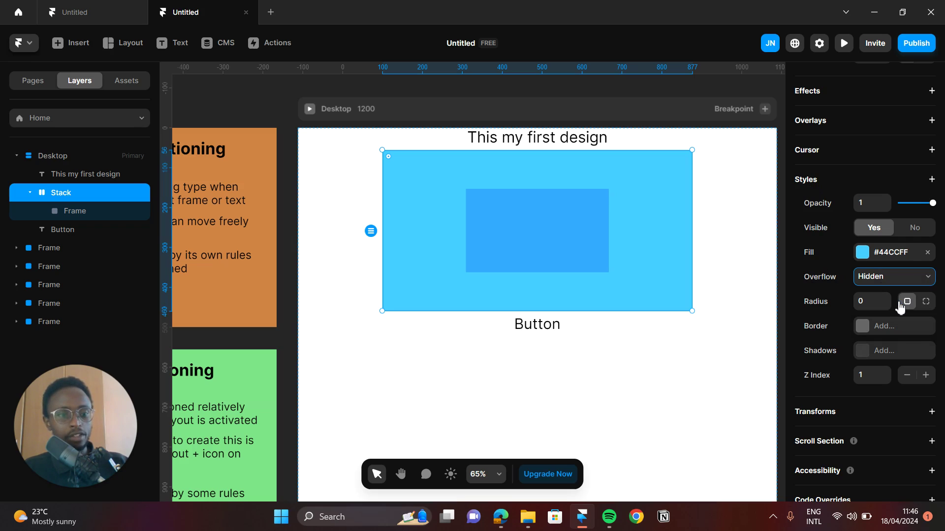
Set the Desktop breakpoint's overflow to Visible.
click(67, 160)
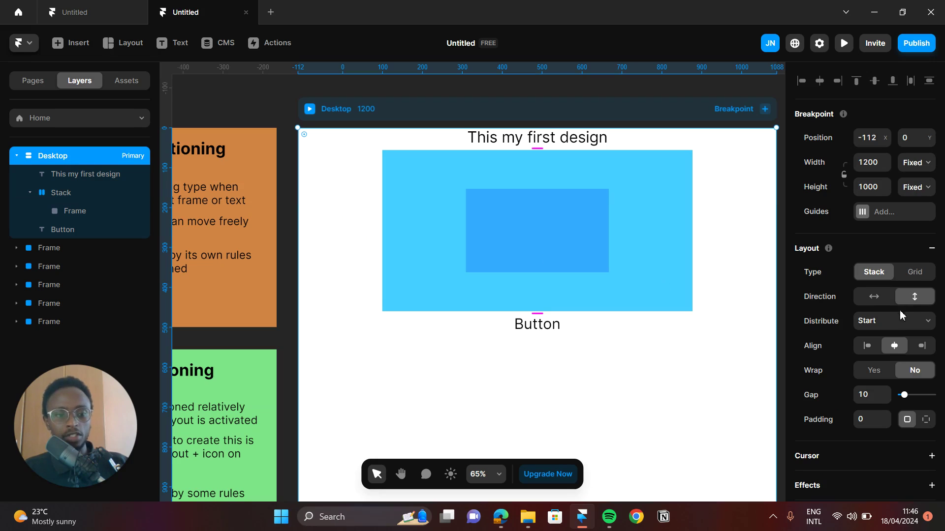
scroll(845, 194, down, 3)
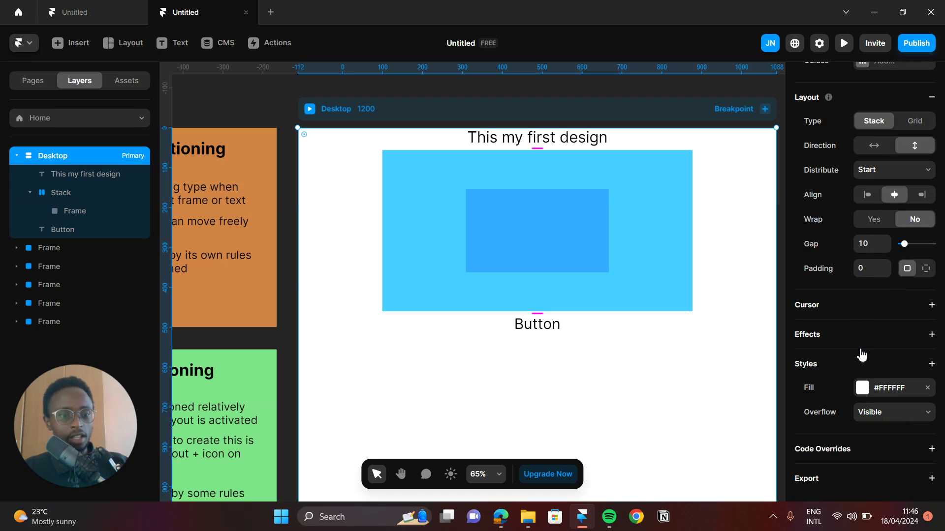
click(888, 417)
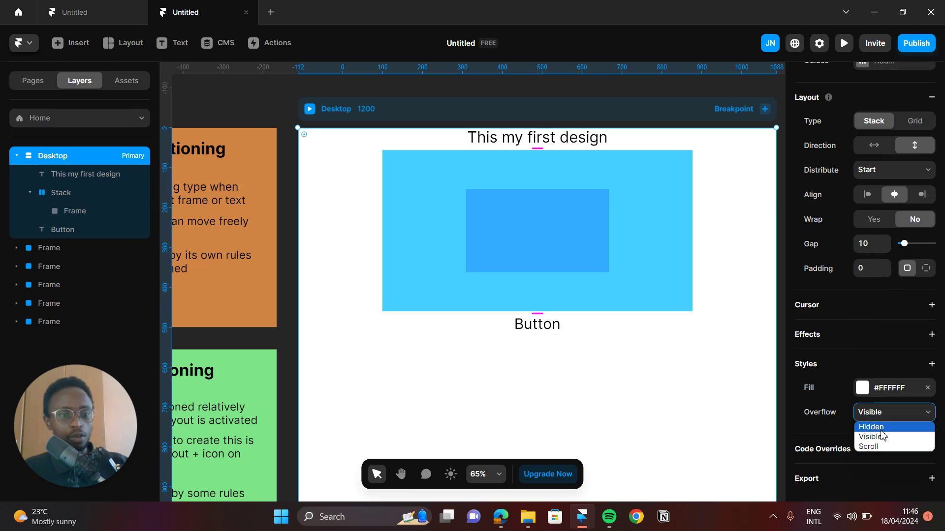
click(880, 436)
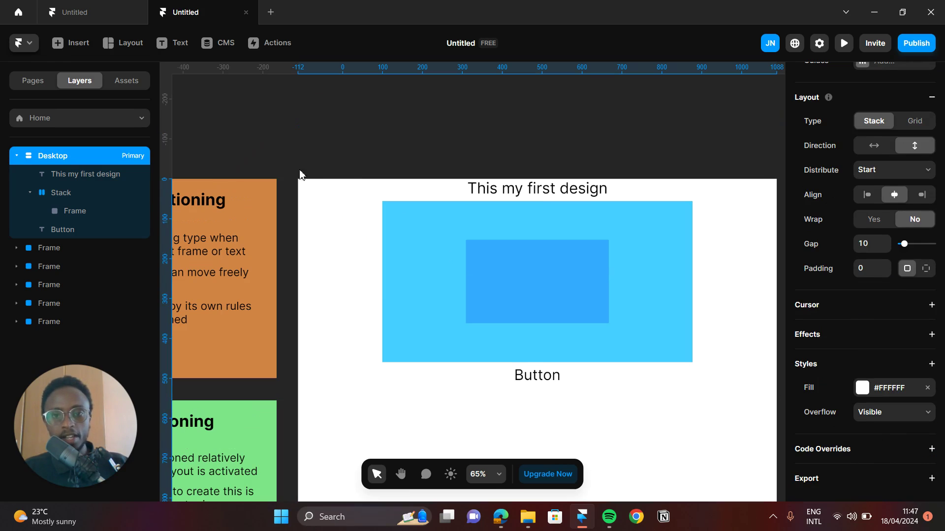
Preview the Desktop page, scroll it up and down to check the nested frame's sticky behaviour, and return to the canvas.
key(ctrl+p)
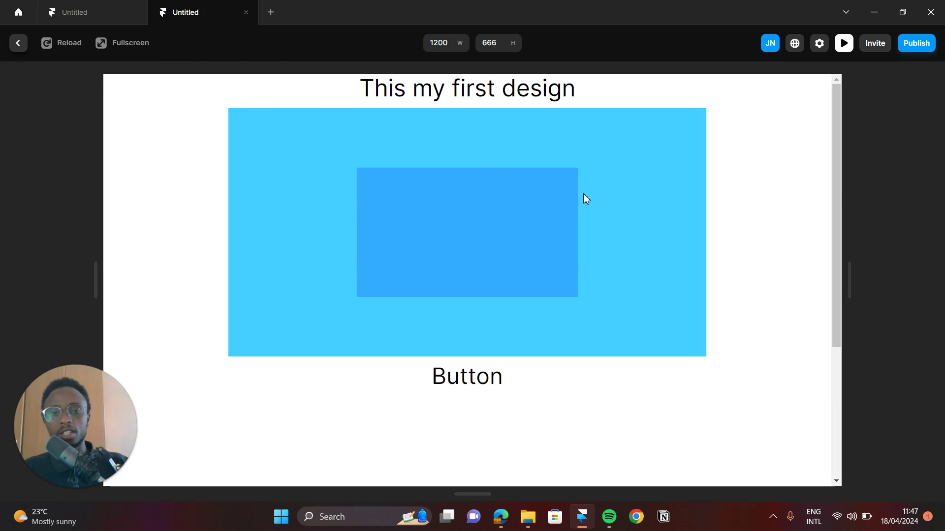
scroll(696, 202, down, 4)
scroll(680, 202, up, 4)
scroll(682, 143, down, 4)
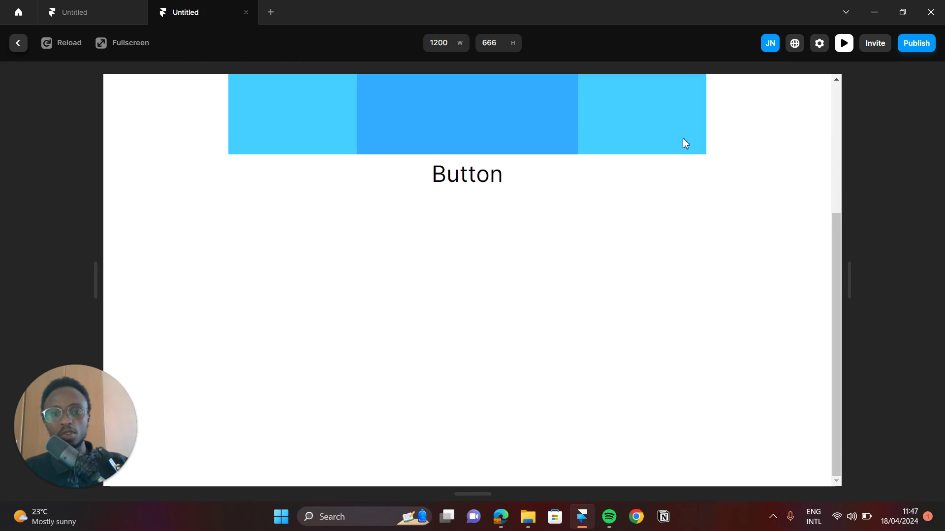
scroll(683, 143, up, 4)
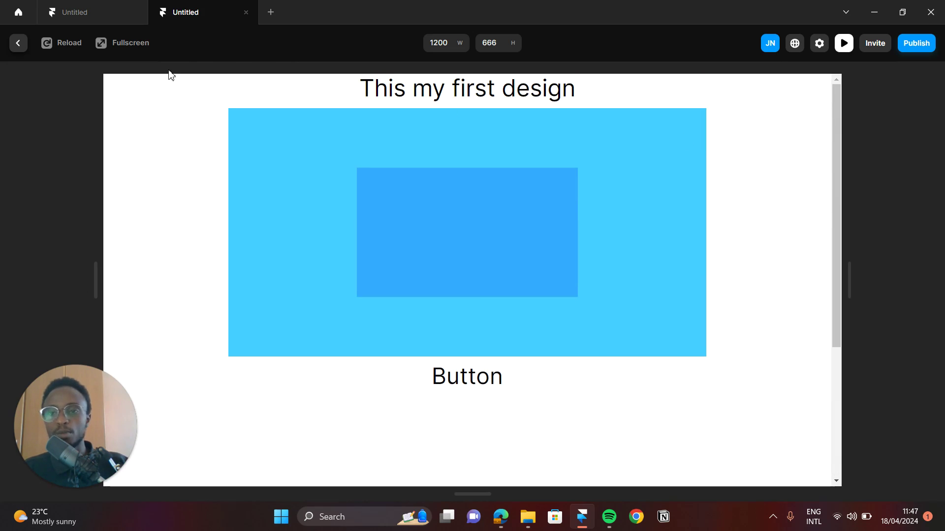
click(18, 43)
Review the Sticky positioning notes and the Practise excercise instructions on the canvas.
scroll(508, 131, down, 2)
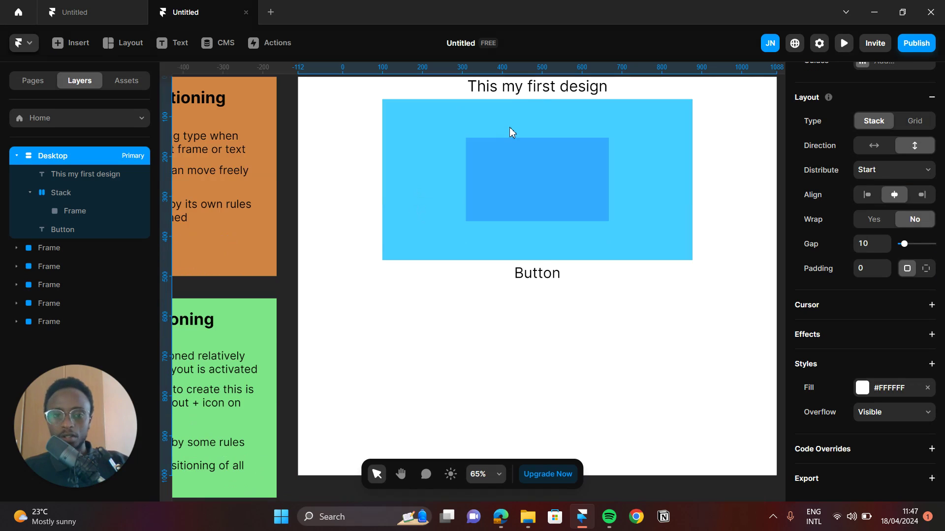
key(h)
drag(302, 177, 601, 73)
key(v)
scroll(532, 118, down, 9)
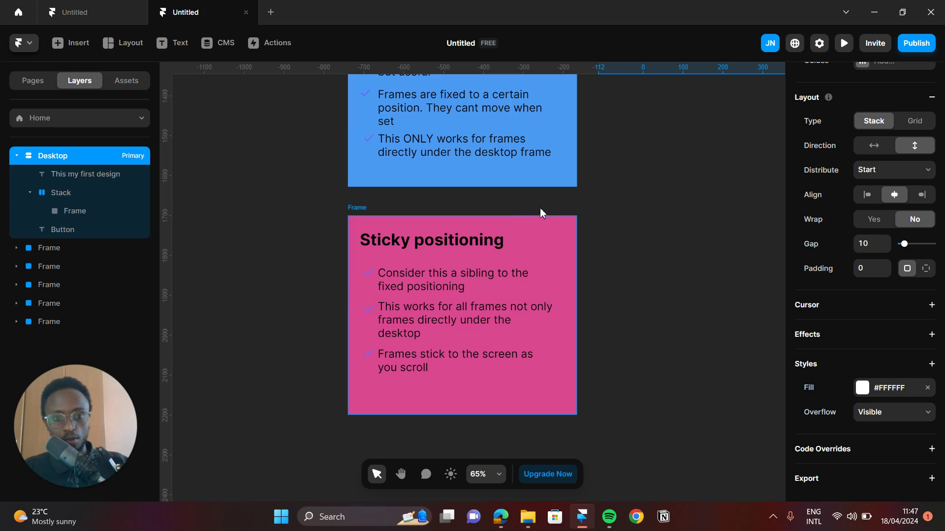
key(h)
drag(656, 120, 592, 237)
drag(650, 173, 656, 291)
drag(667, 212, 365, 261)
drag(620, 322, 538, 297)
key(v)
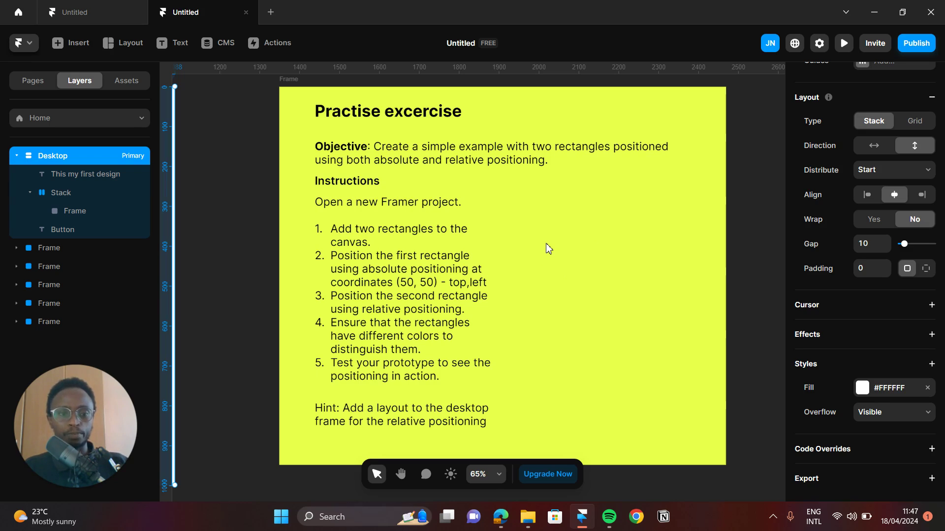
Move the Desktop breakpoint horizontally to about X 22, between the positioning notes and the Practise excercise frame.
scroll(546, 241, down, 5)
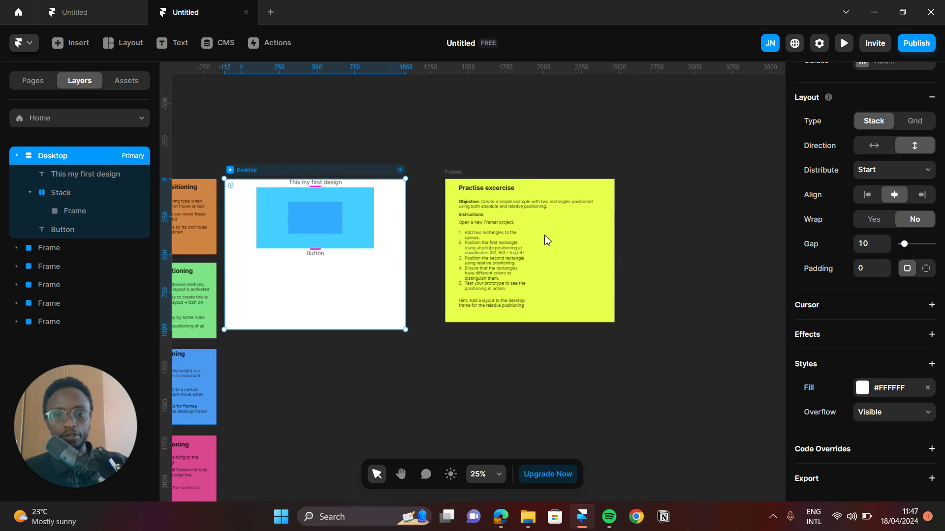
key(space)
drag(500, 123, 624, 66)
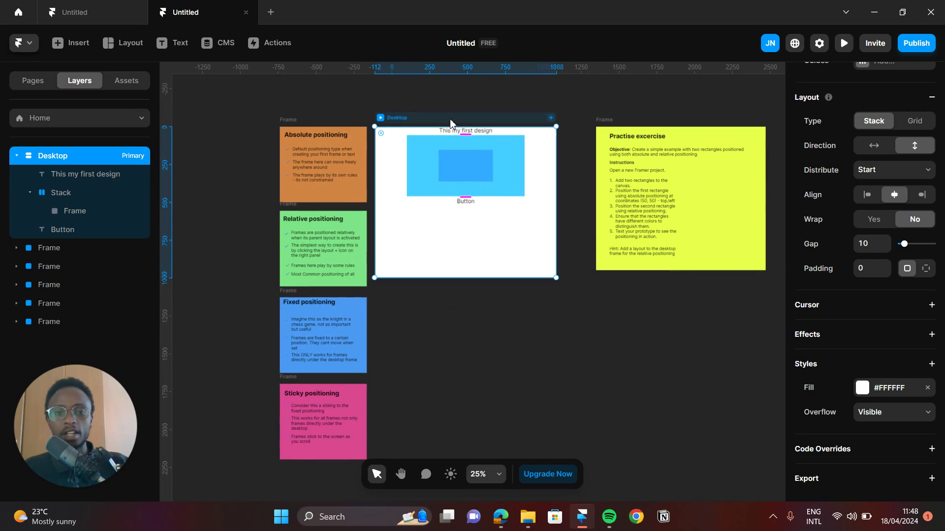
drag(450, 123, 469, 123)
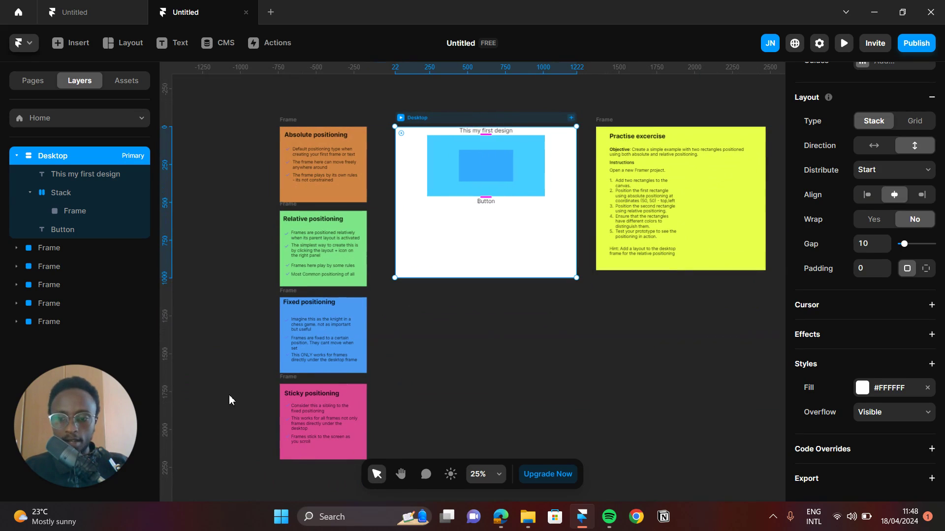